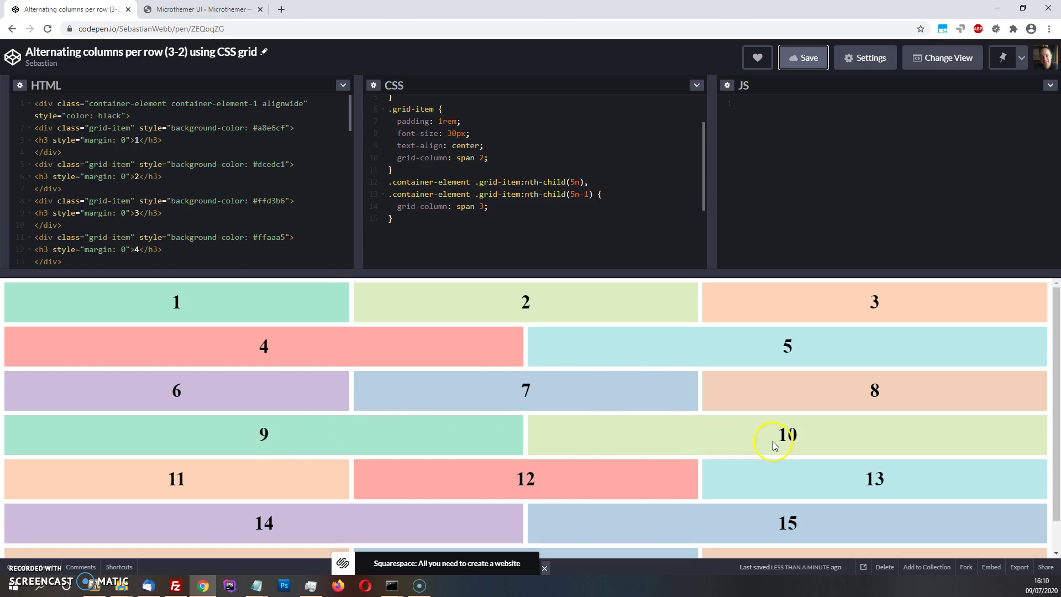
Target the boxes' wrapper div (#post-176 .container-element-1) from box 1 and label it 'Grid container'.
scroll(774, 445, "down", 1)
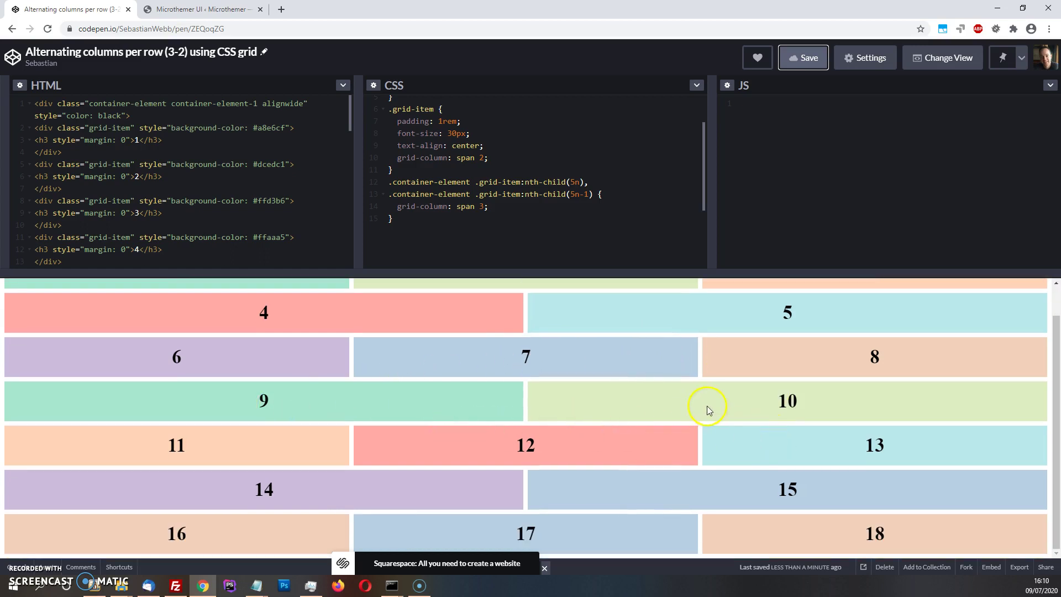
scroll(707, 405, "up", 1)
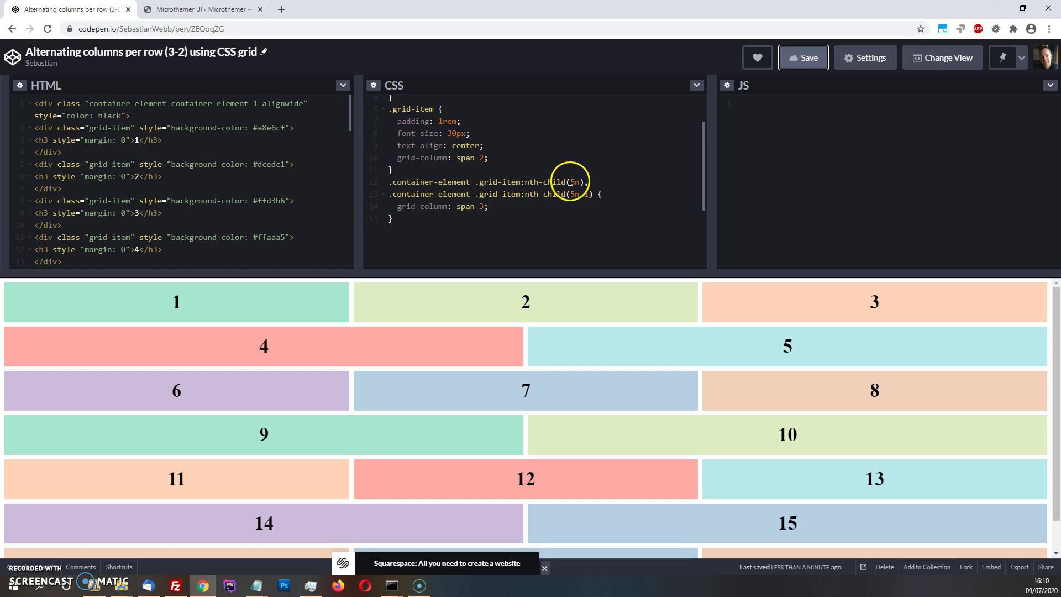
left_click(200, 11)
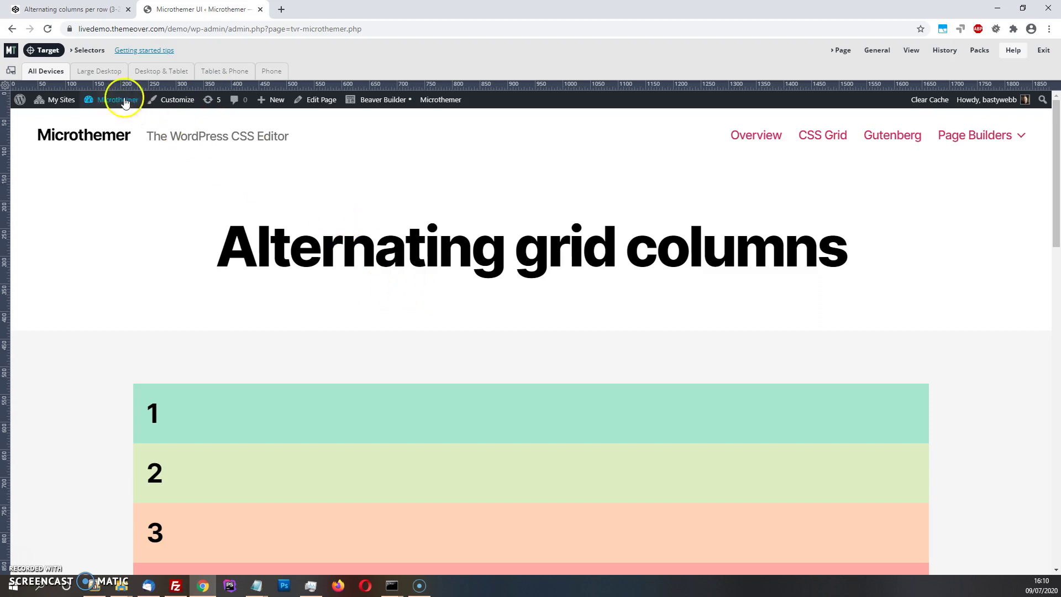
left_click(48, 50)
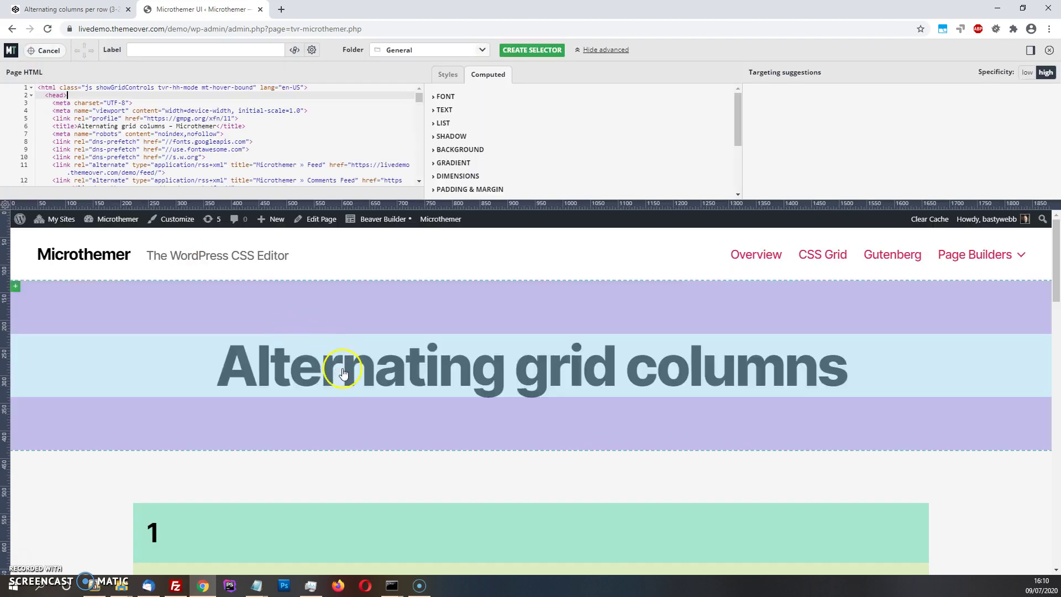
left_click(326, 381)
scroll(299, 442, "down", 1)
left_click(295, 461)
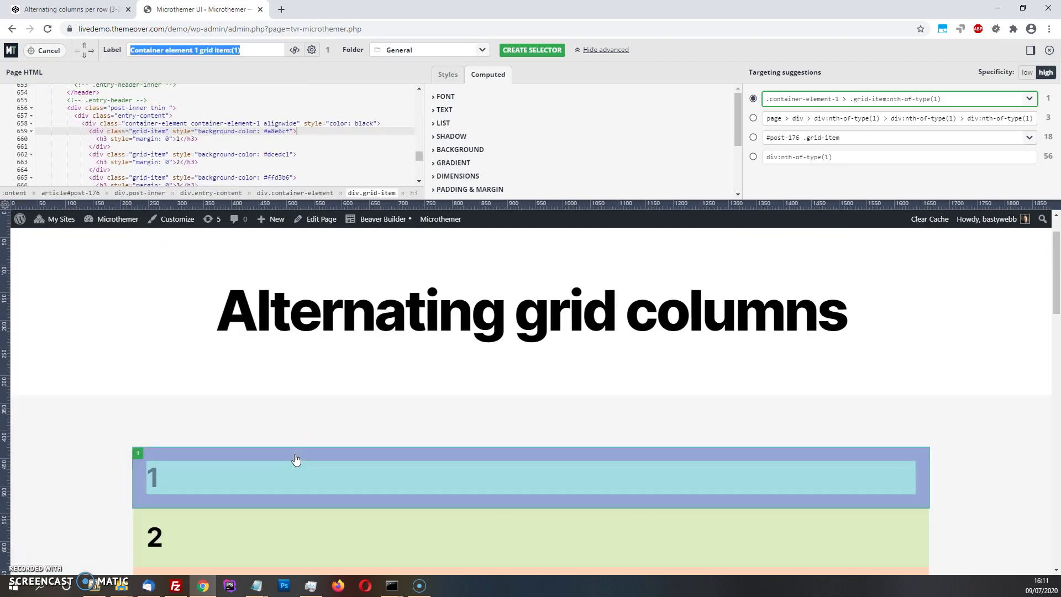
left_click(310, 193)
scroll(263, 346, "down", 2)
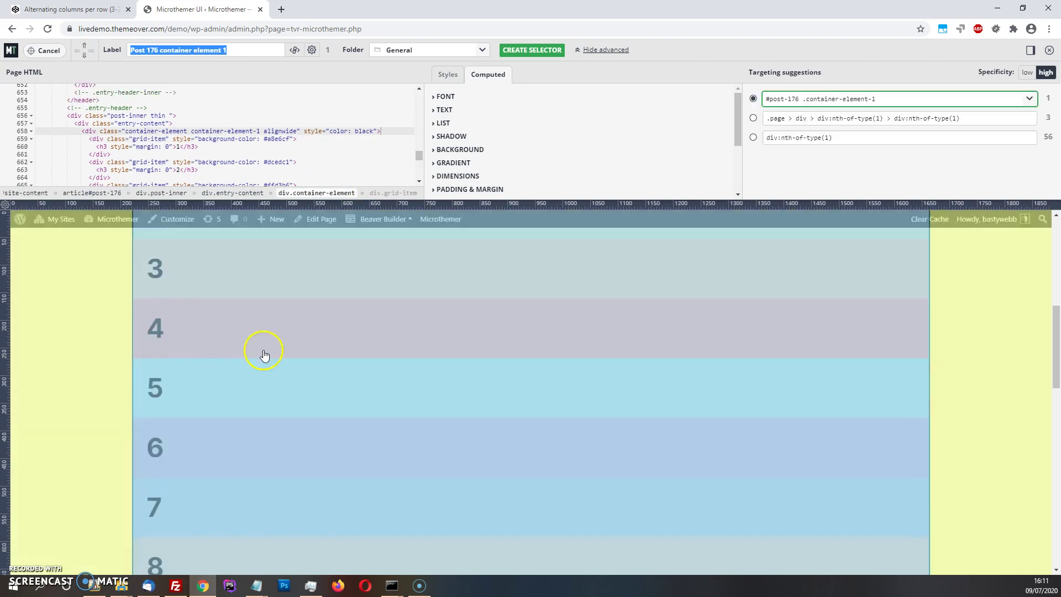
scroll(270, 338, "up", 3)
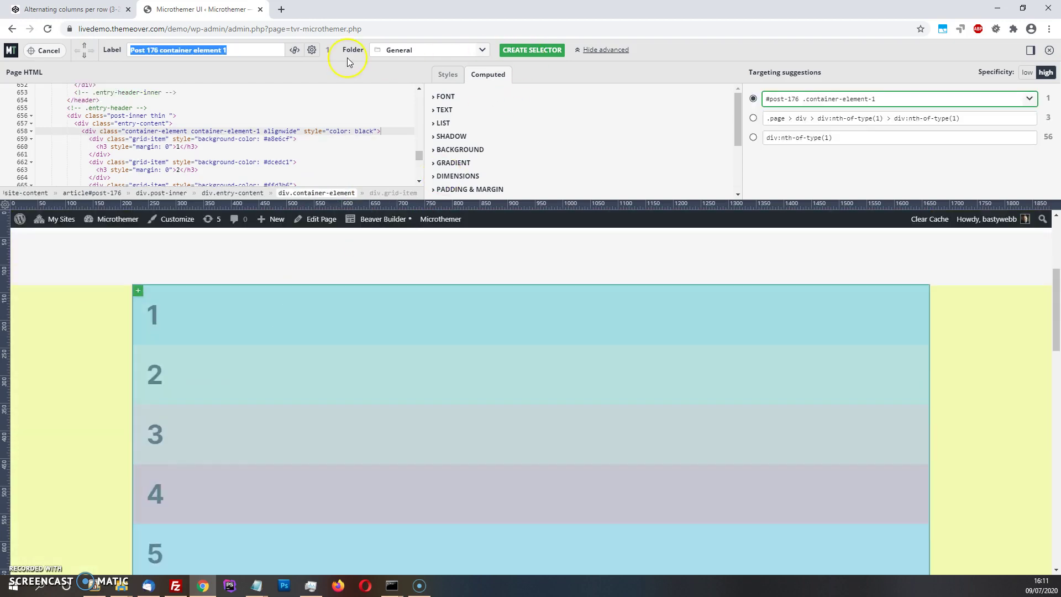
type("Grid container")
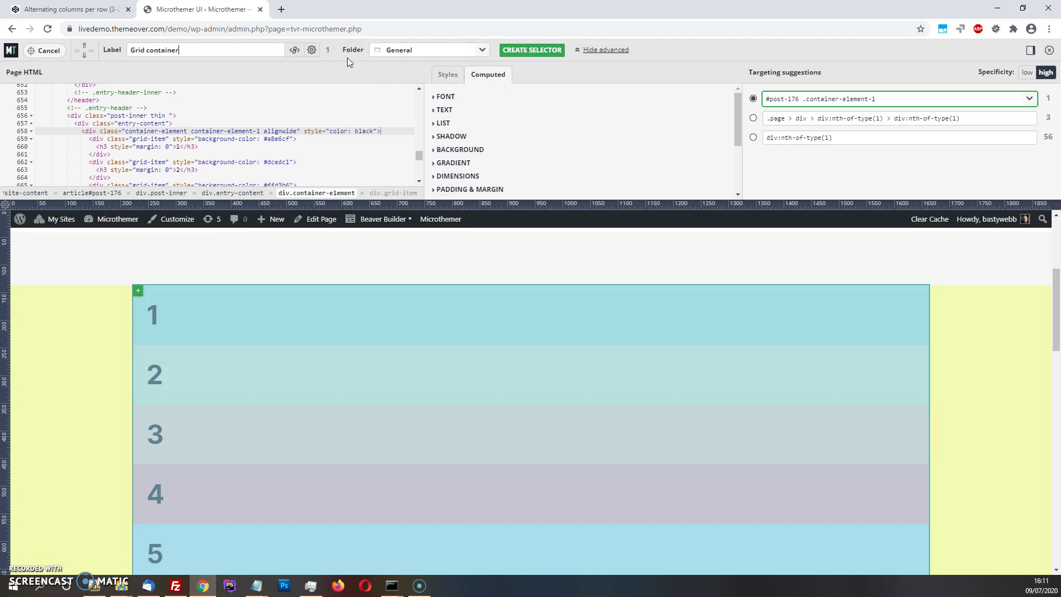
Create the Grid container selector and lay it out as six equal 1fr columns.
left_click(544, 54)
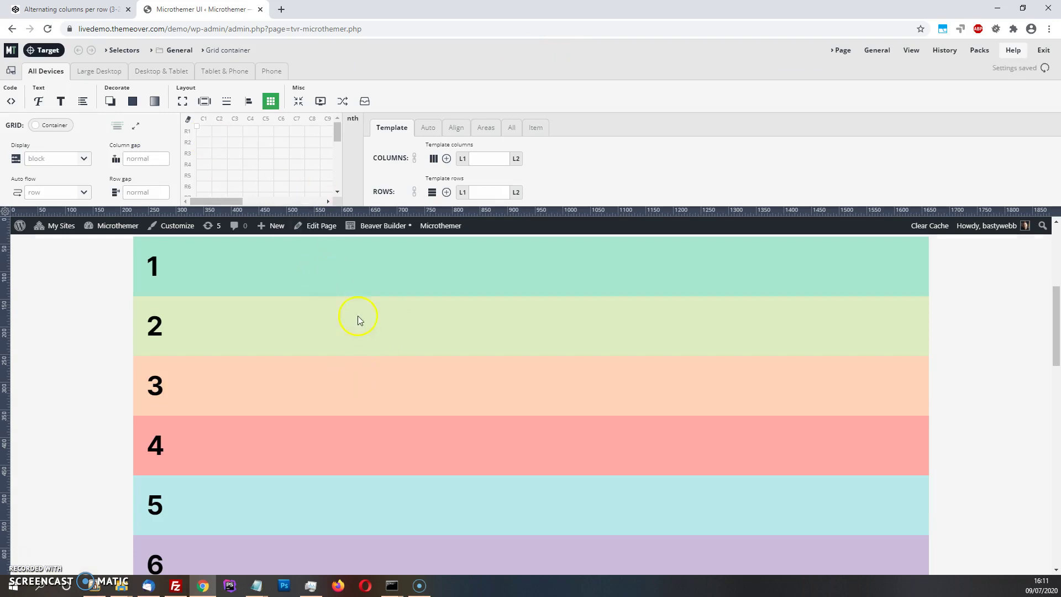
scroll(360, 324, "up", 2)
left_click_drag(194, 125, 283, 138)
left_click(284, 124)
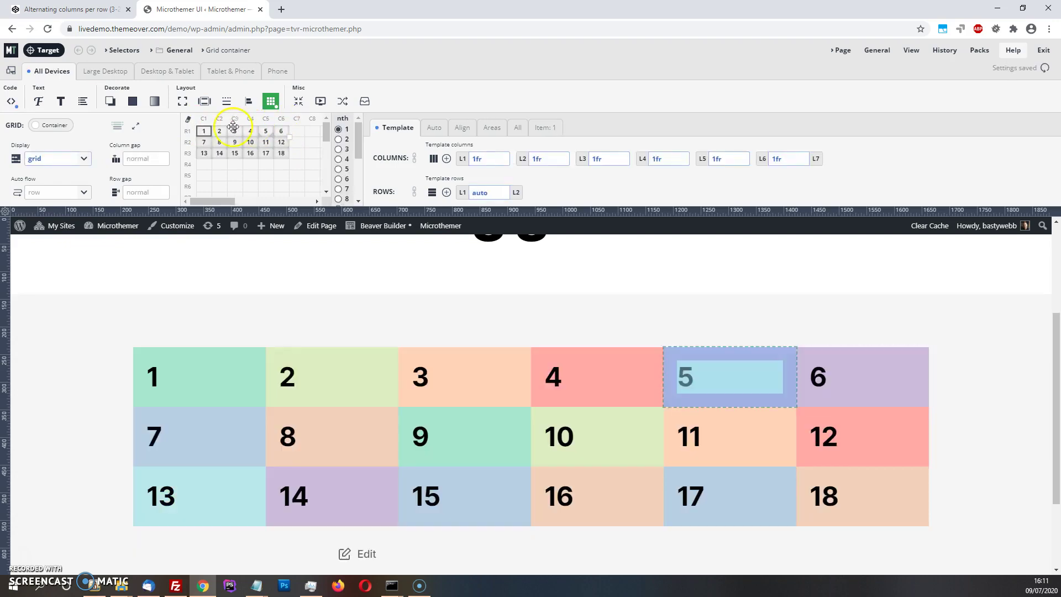
left_click(287, 129)
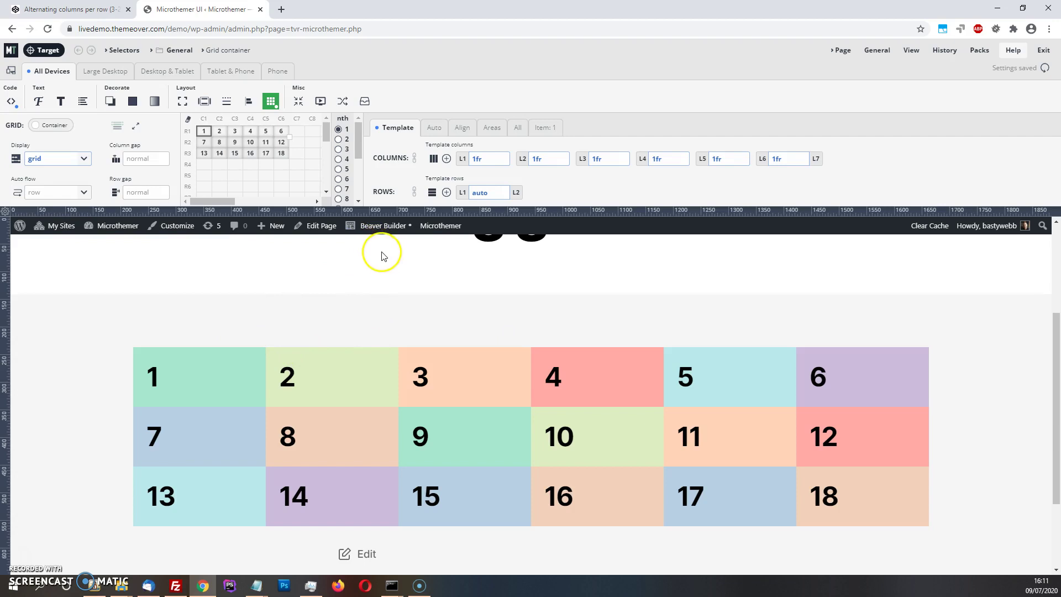
Set both the column gap and the row gap to 8.
left_click(142, 156)
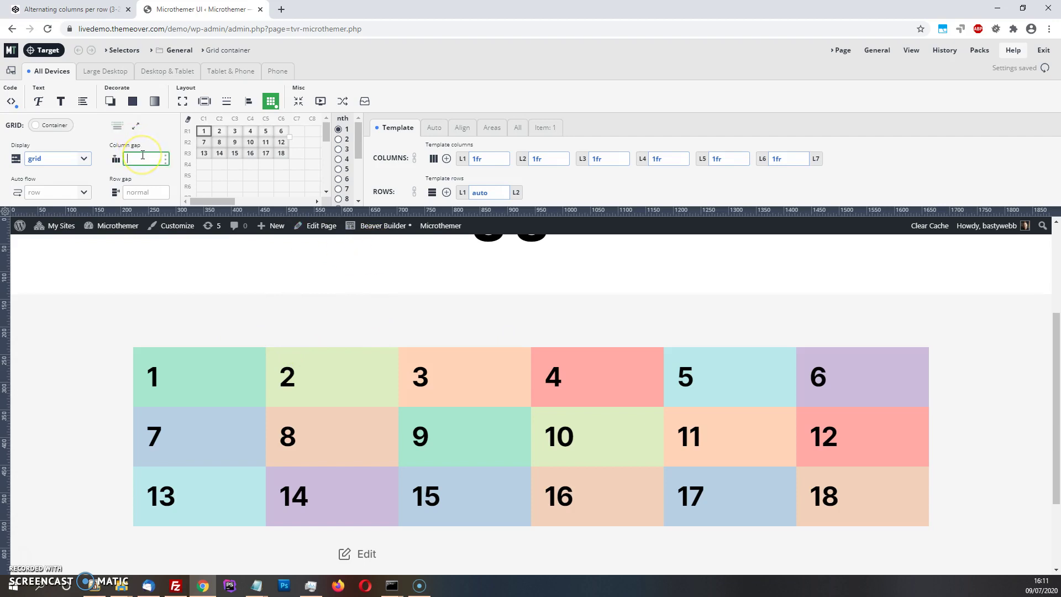
type("8")
left_click(131, 192)
type("8")
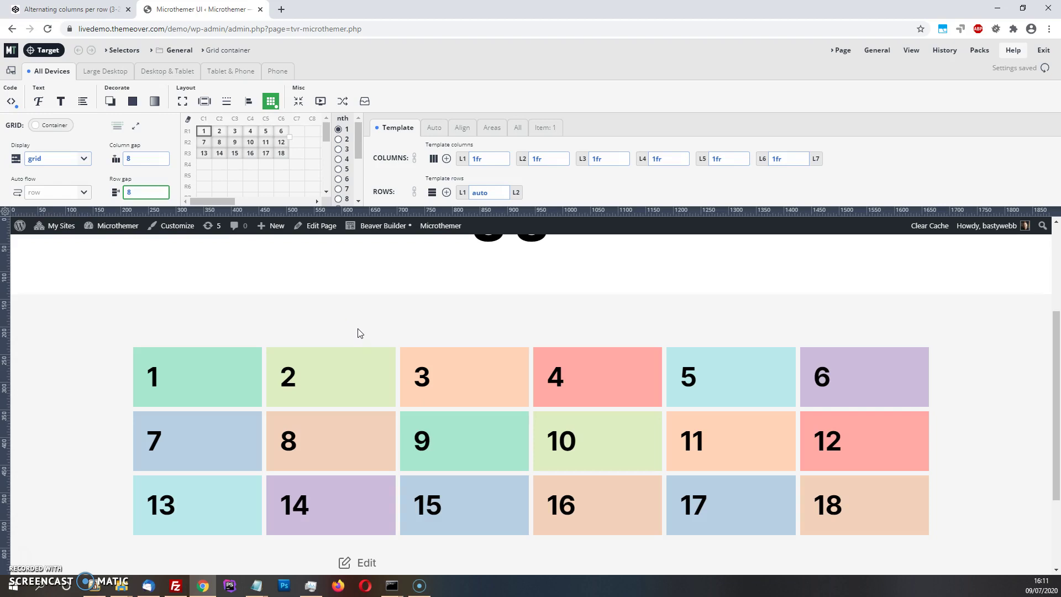
Target box 1's div.grid-item using the .container-element .grid-item suggestion, matching all 18 boxes.
left_click(48, 52)
left_click(232, 367)
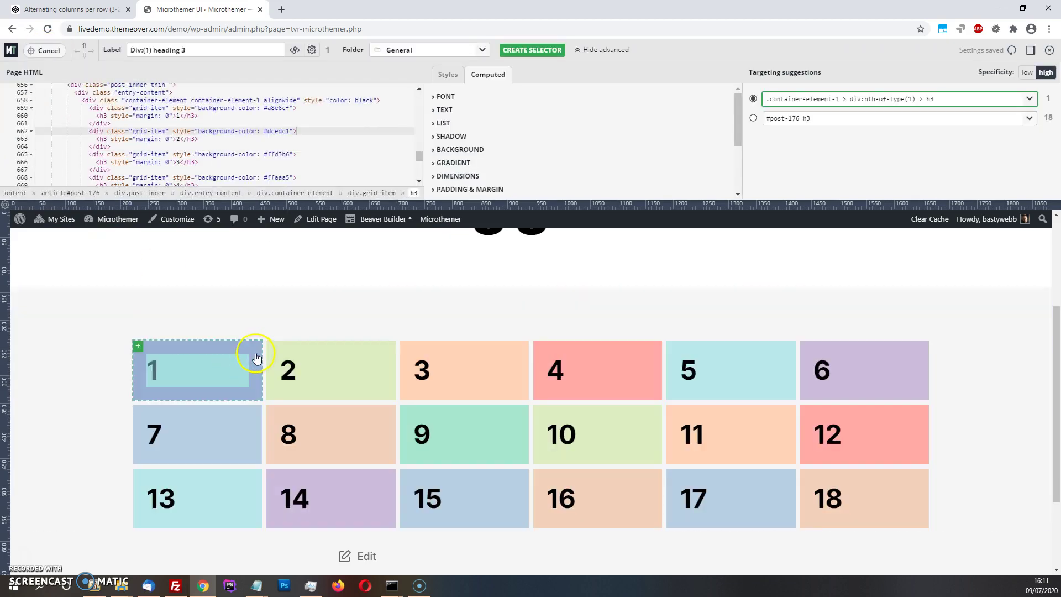
left_click(257, 355)
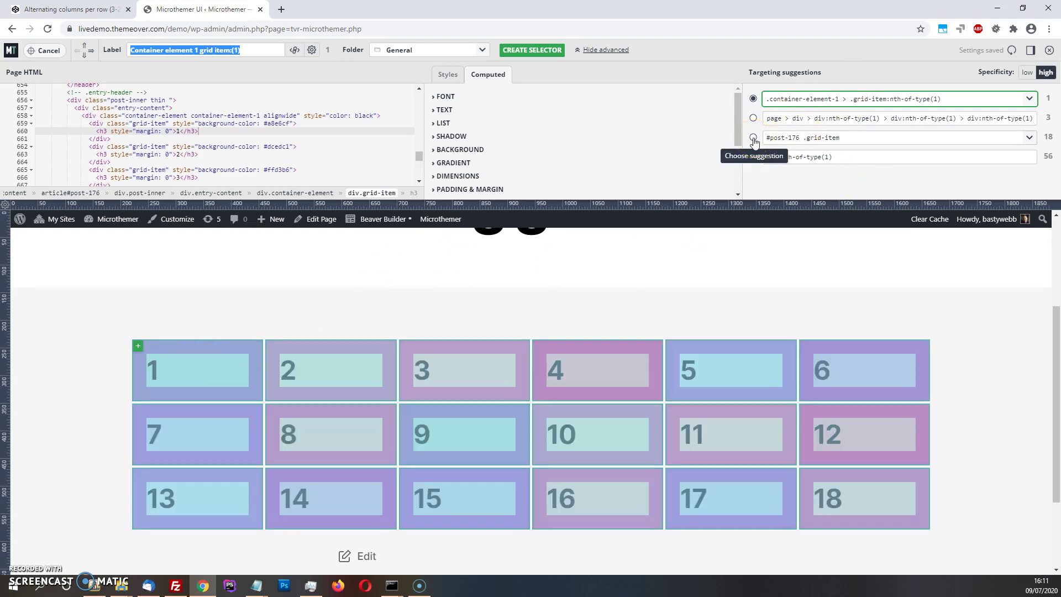
left_click(753, 138)
left_click(1030, 137)
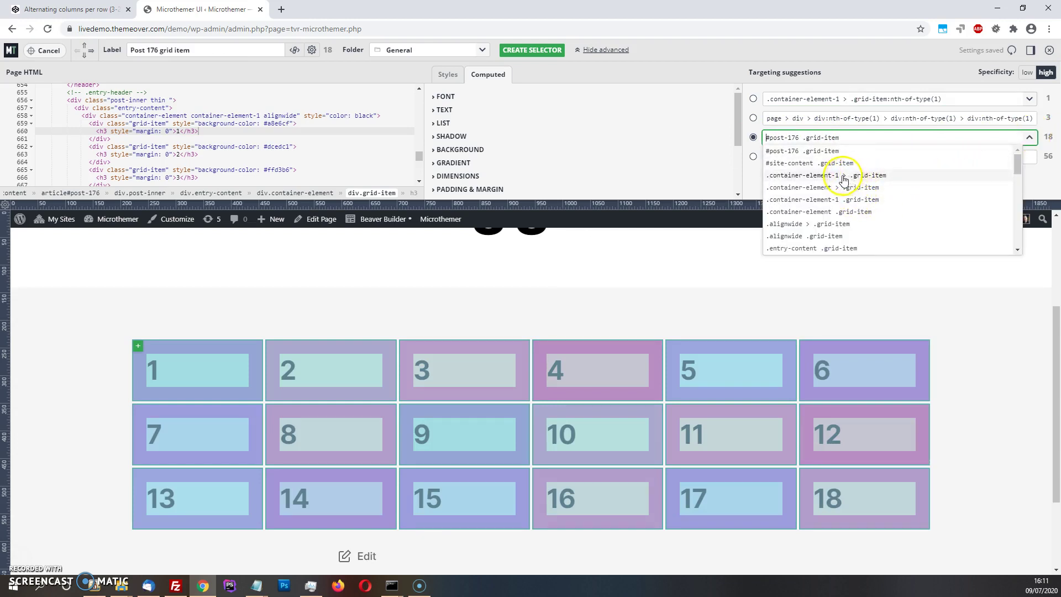
left_click(851, 212)
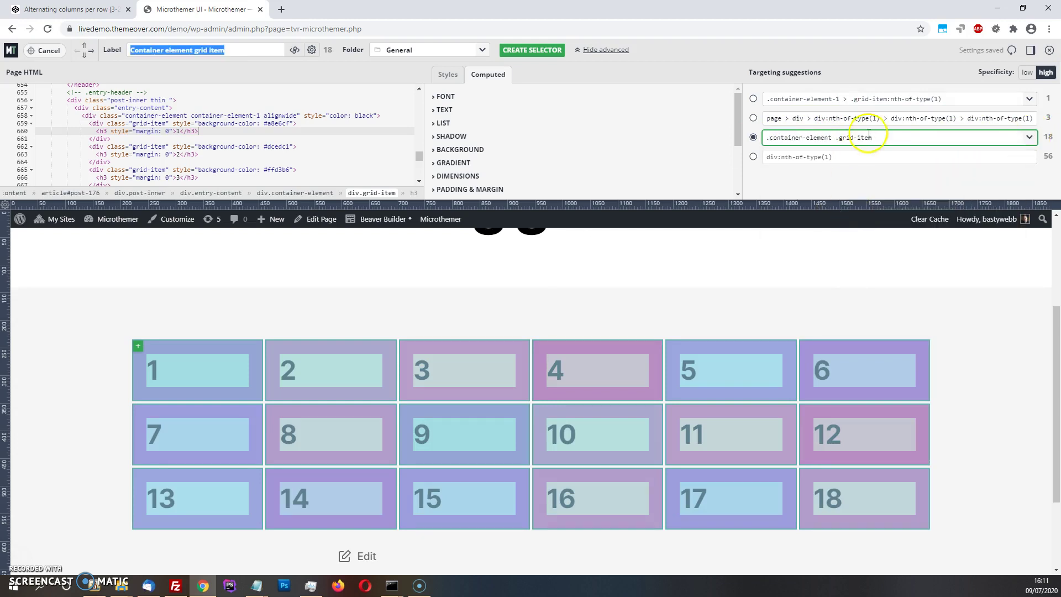
Relabel the selector 'All grid items' and create it.
left_click(190, 50)
left_click_drag(187, 53, 133, 54)
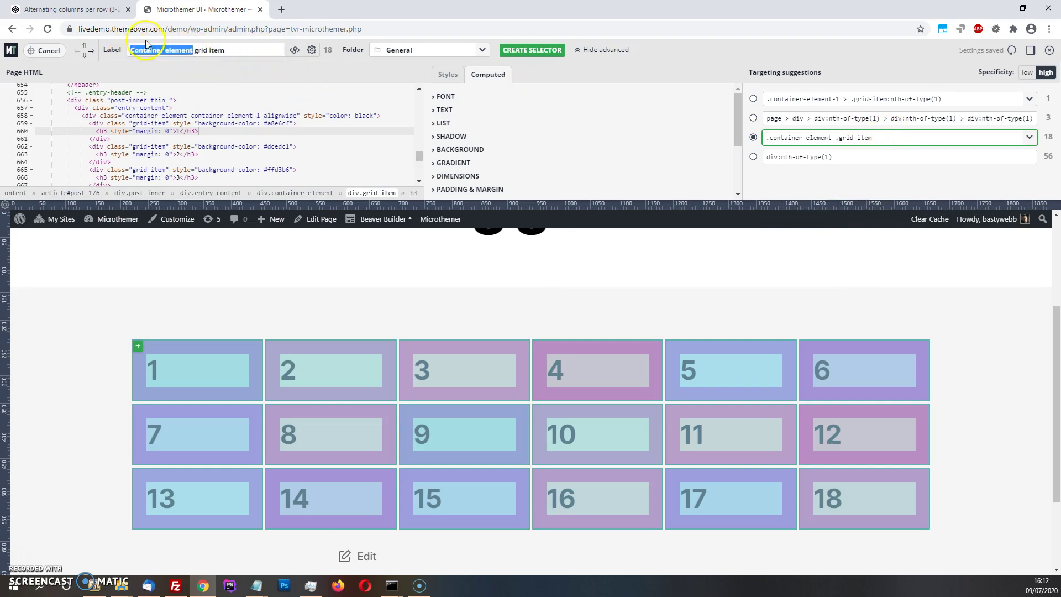
type("All")
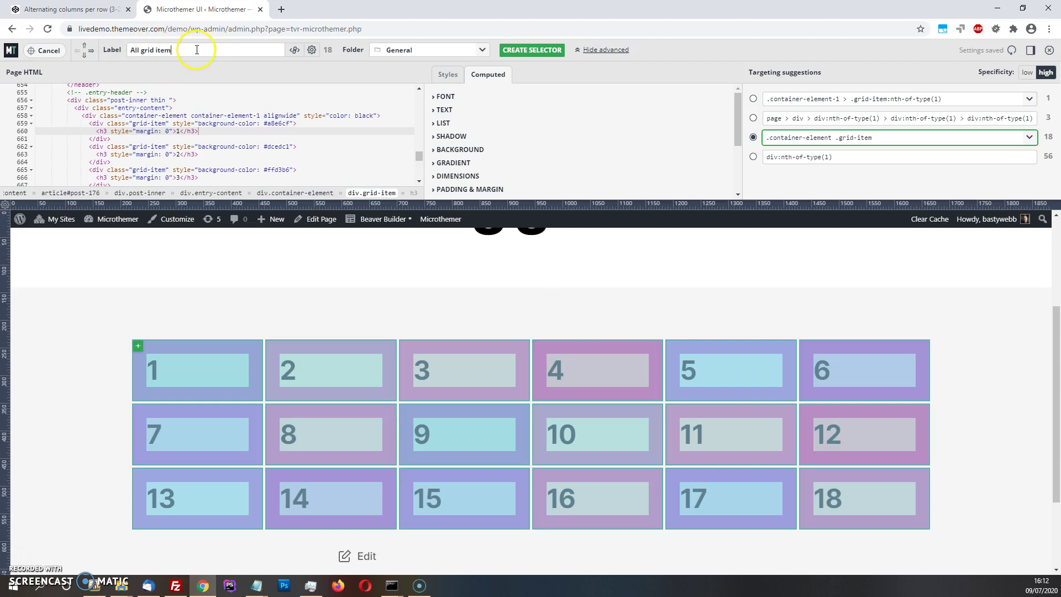
type("s")
left_click(505, 56)
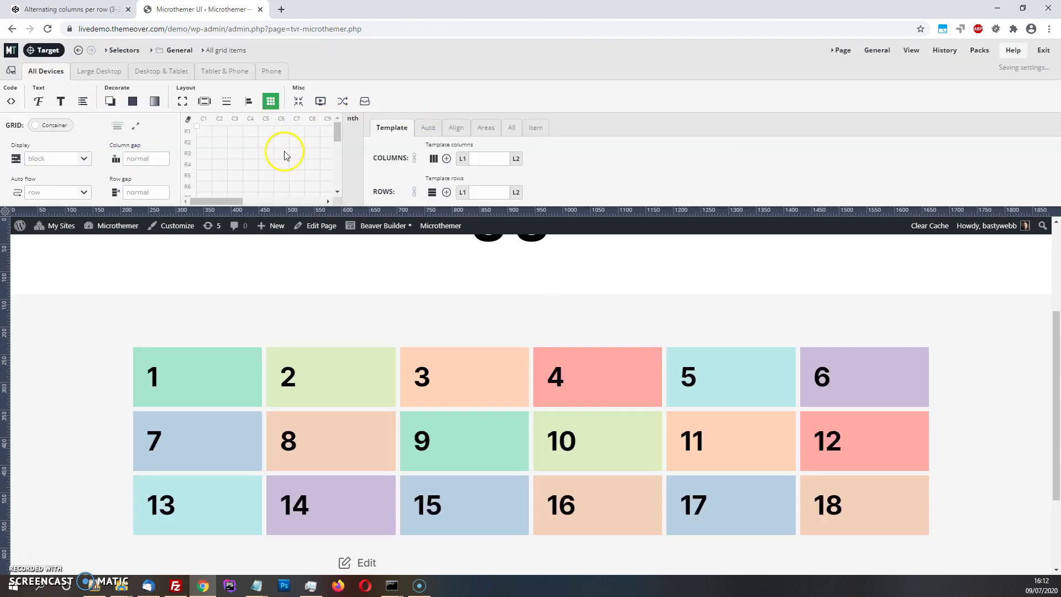
Switch the grid settings to Item and set every box's column start to span 2.
left_click(47, 50)
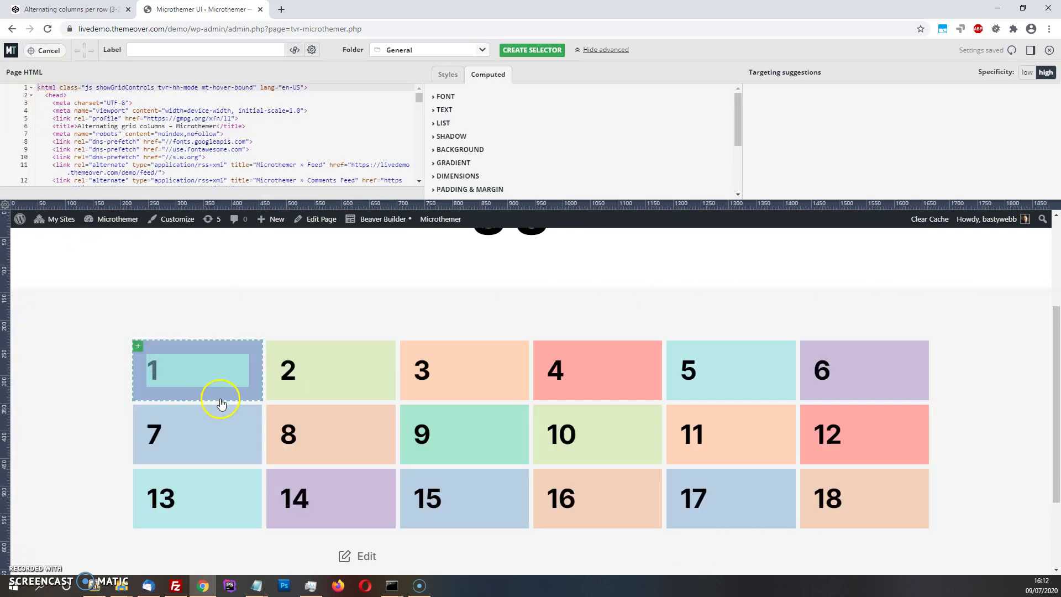
left_click(48, 55)
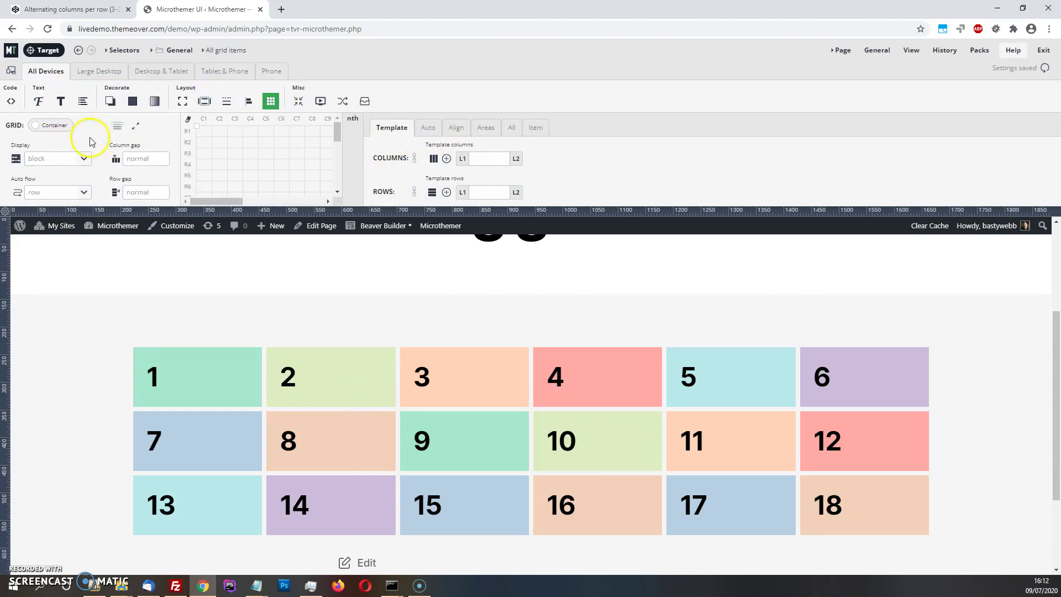
left_click(57, 127)
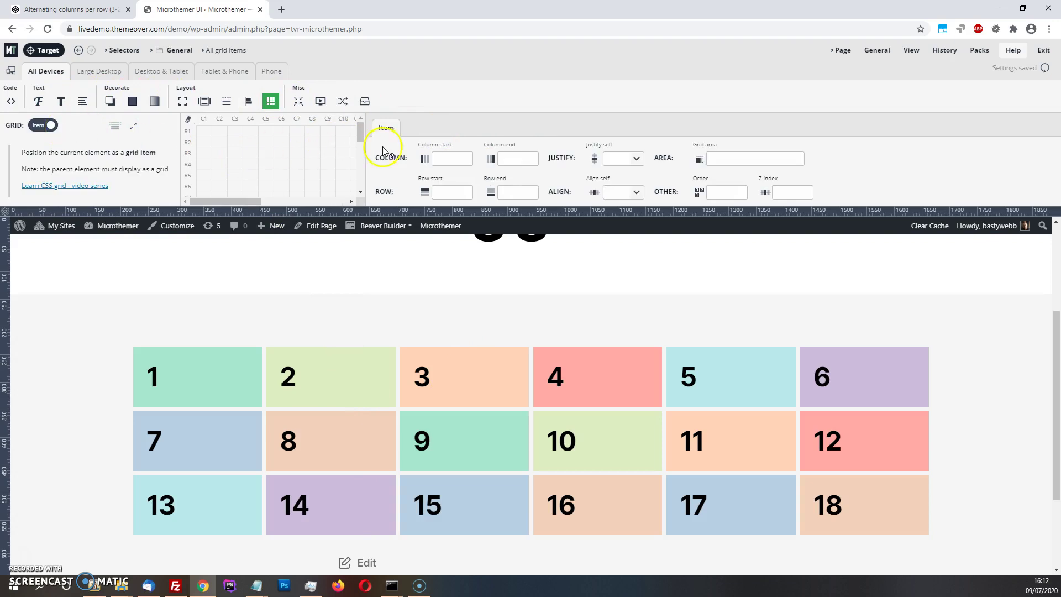
left_click(448, 159)
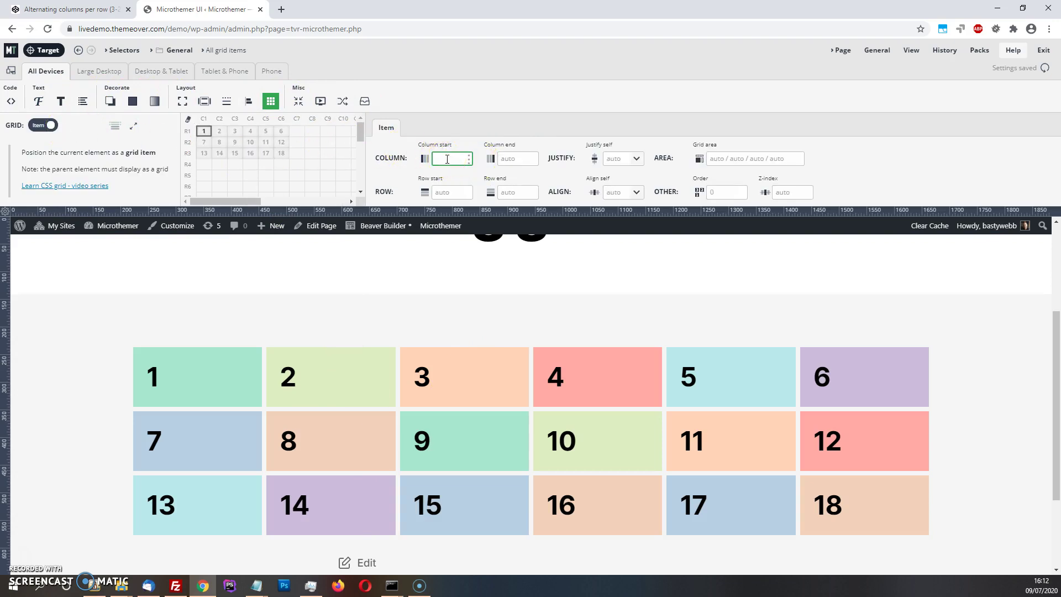
type("span 2")
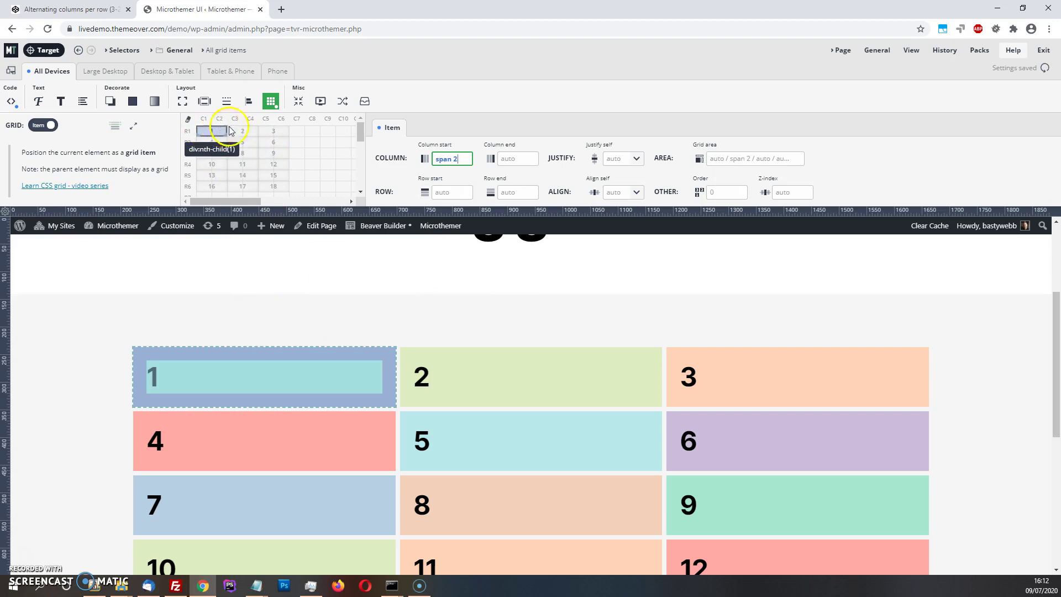
scroll(737, 387, "down", 1)
scroll(737, 387, "down", 2)
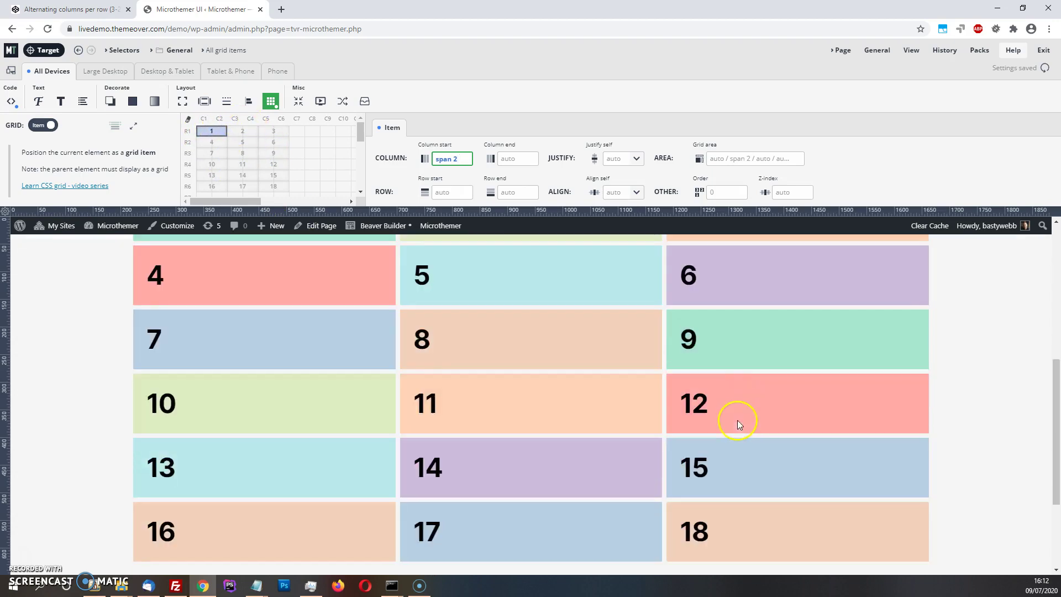
scroll(737, 418, "up", 4)
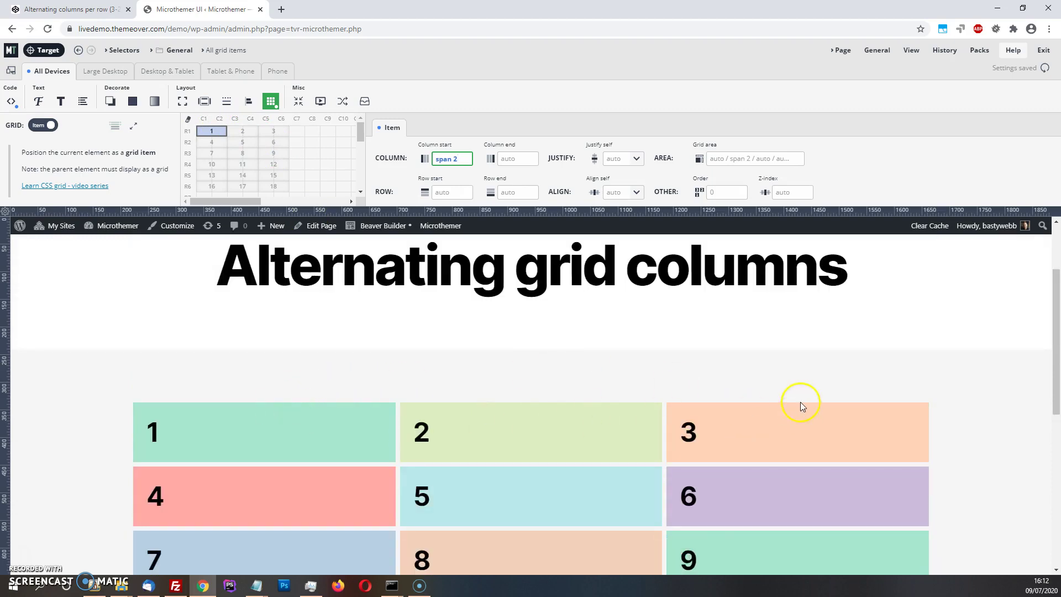
scroll(803, 397, "down", 5)
scroll(803, 396, "up", 3)
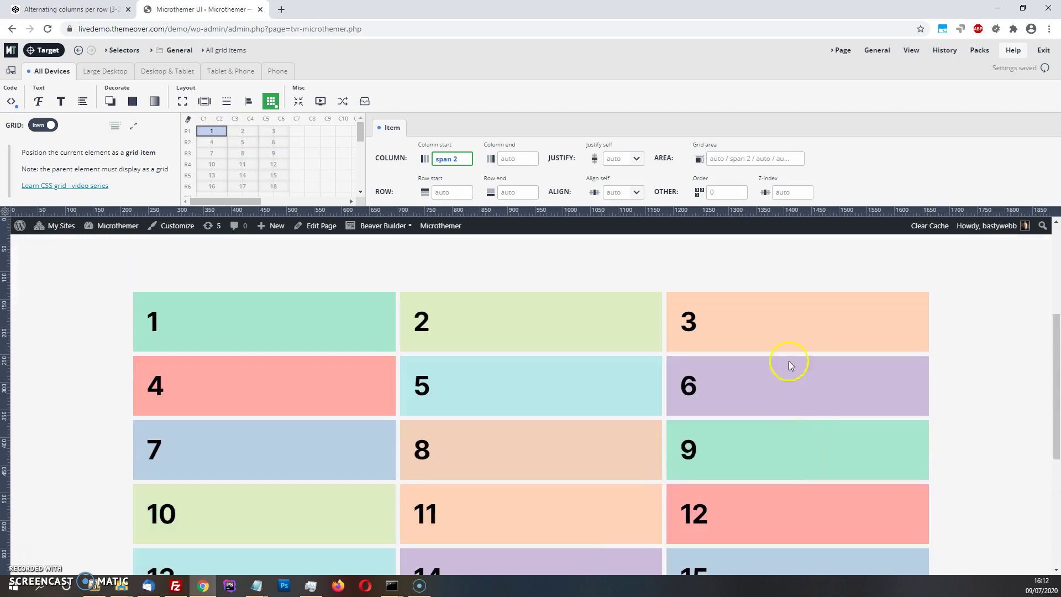
left_click(49, 51)
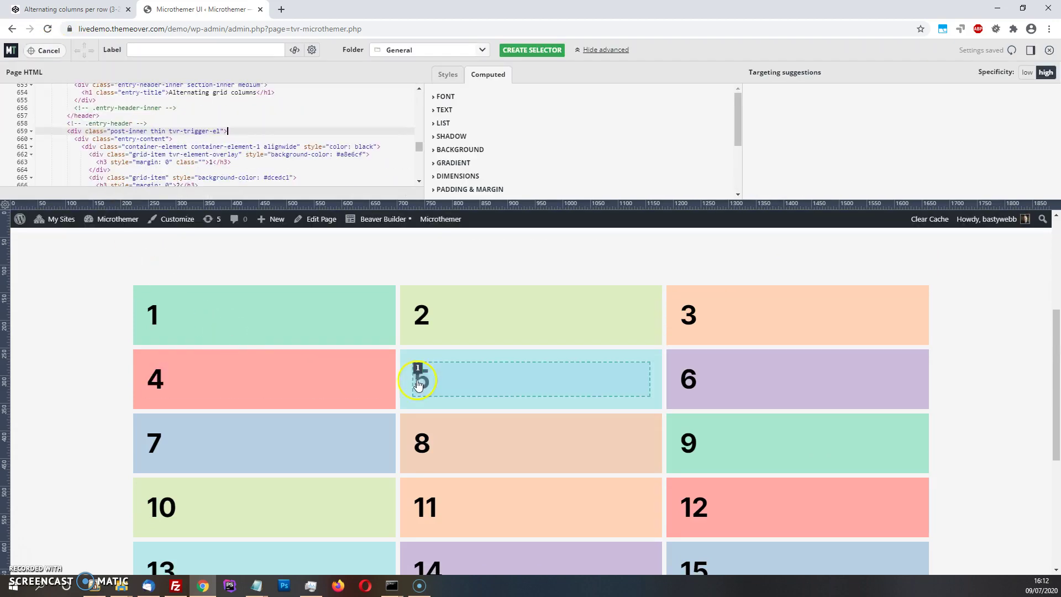
Select box 1's div.grid-item and choose the #post-176 .grid-item selector matching all 18 boxes.
left_click(303, 517)
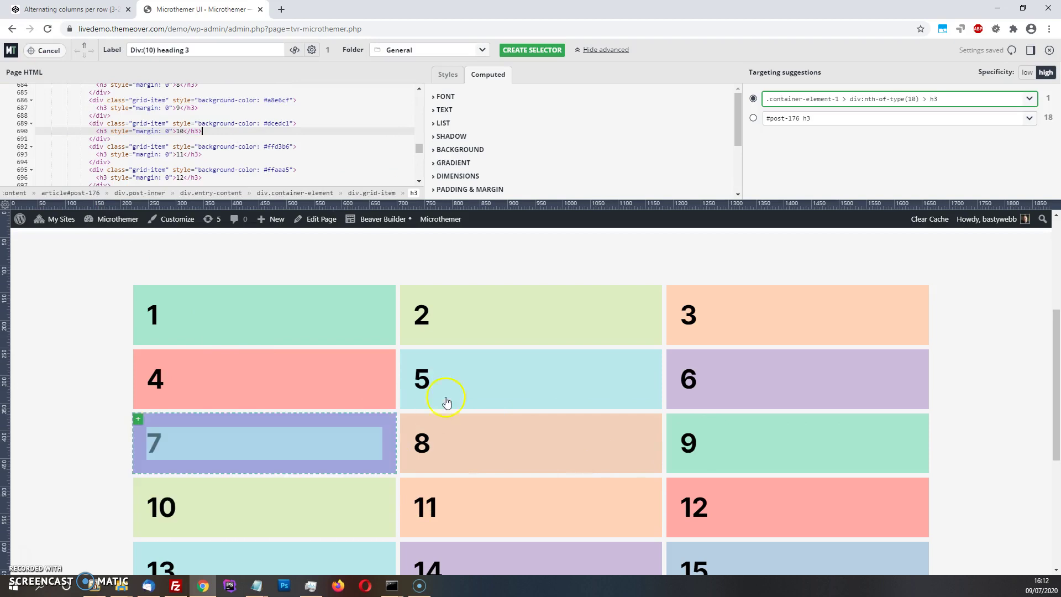
left_click(276, 299)
left_click(278, 297)
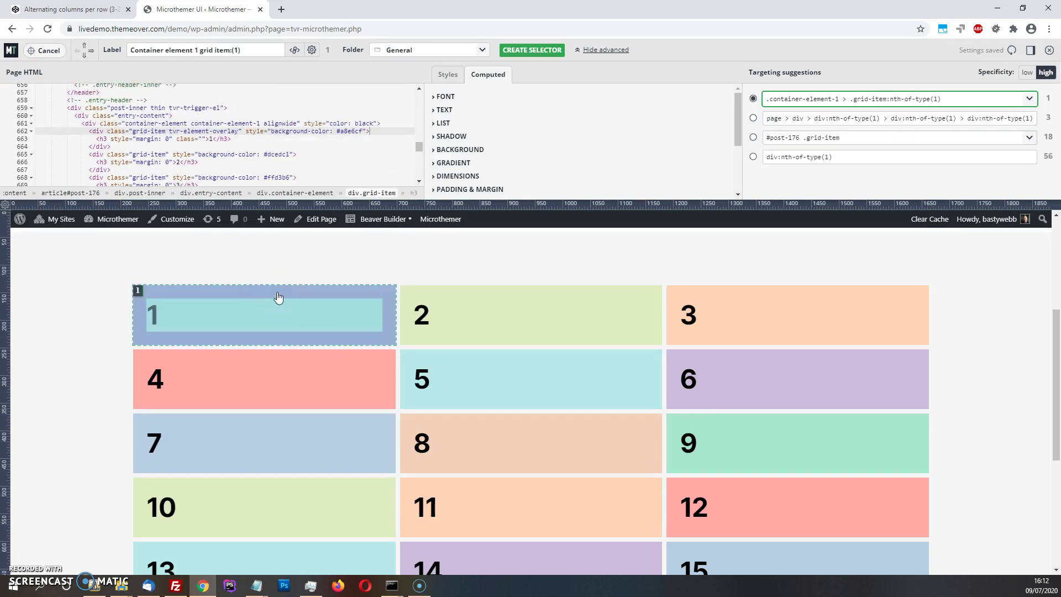
left_click(753, 137)
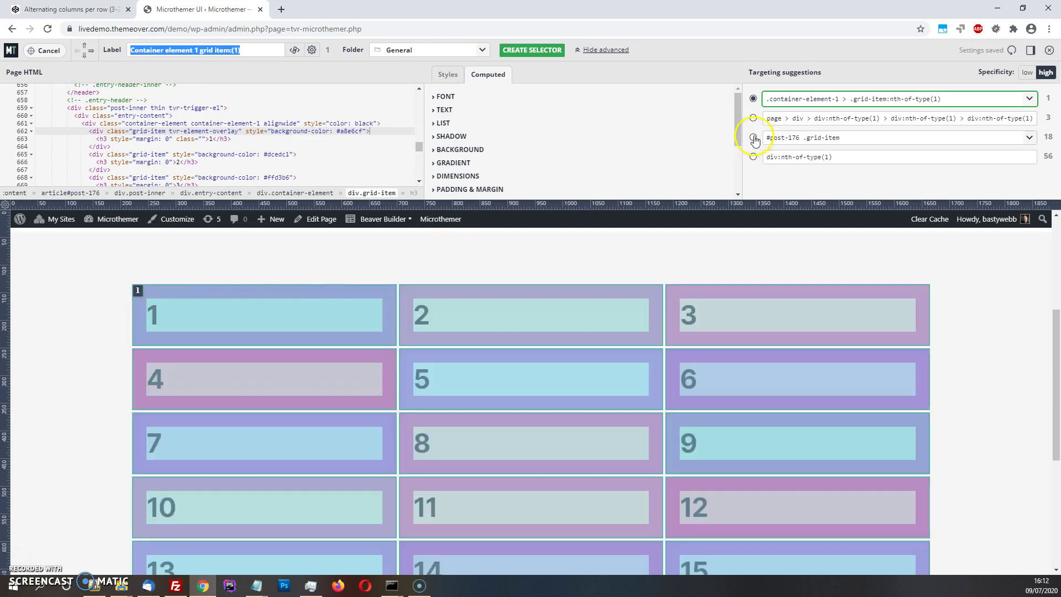
left_click(753, 138)
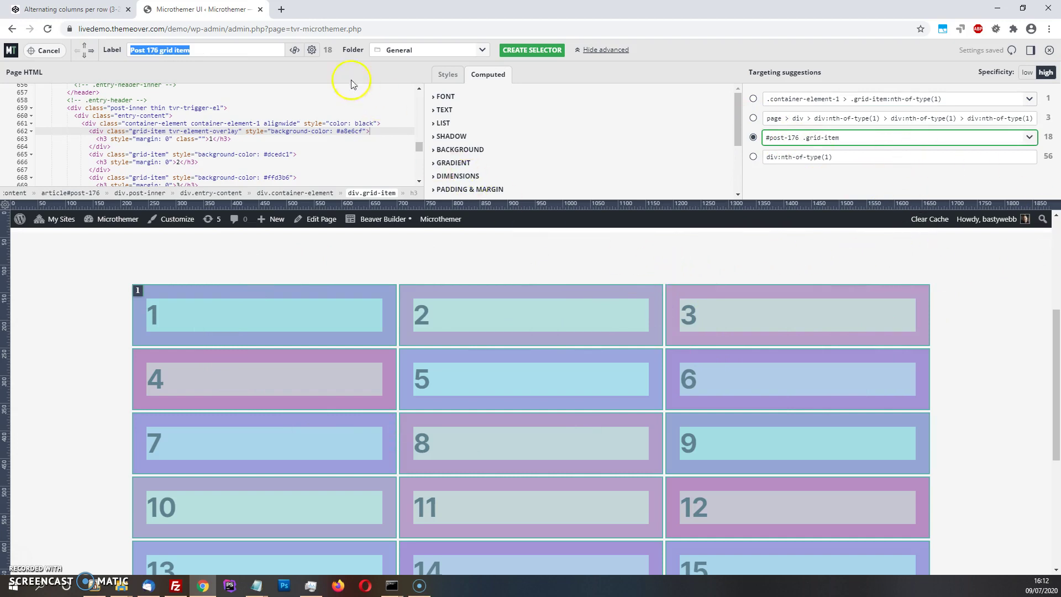
Add an :nth-child(5n) modifier targeting boxes 5, 10 and 15, and copy the selector text.
left_click(312, 51)
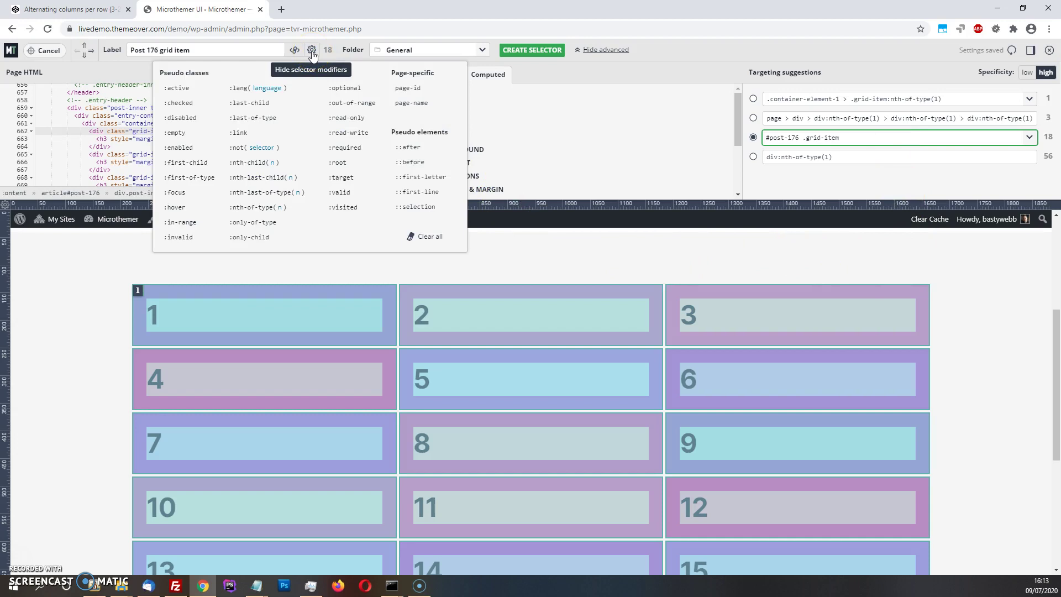
left_click(271, 162)
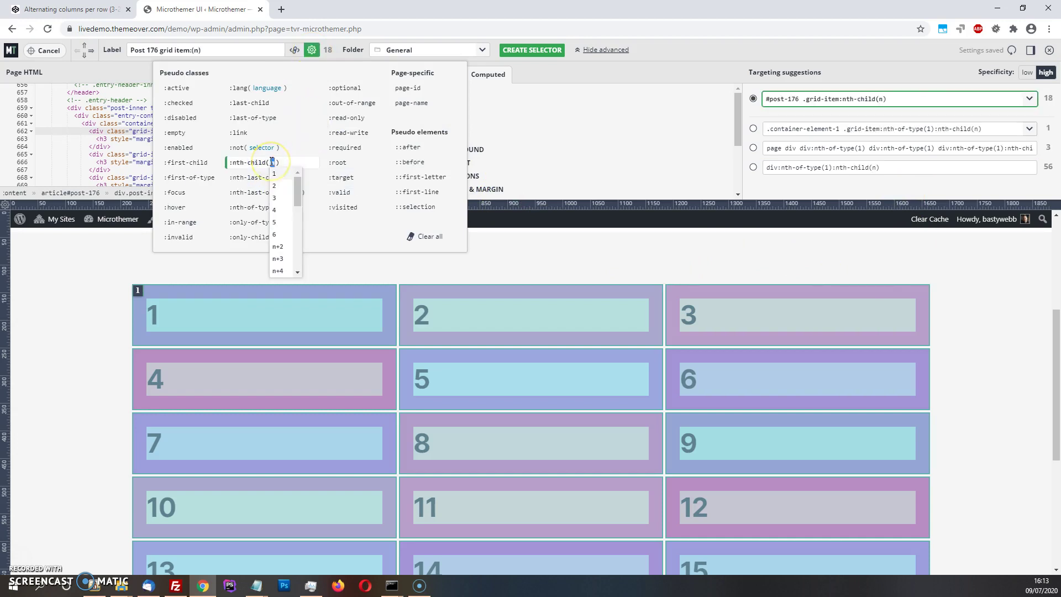
scroll(285, 216, "down", 2)
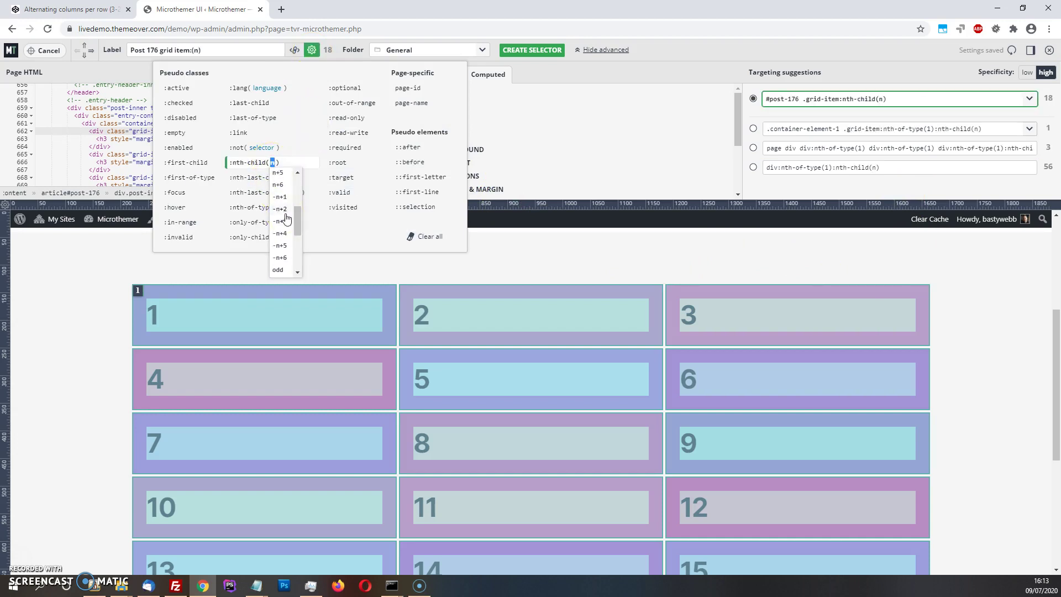
scroll(285, 217, "down", 3)
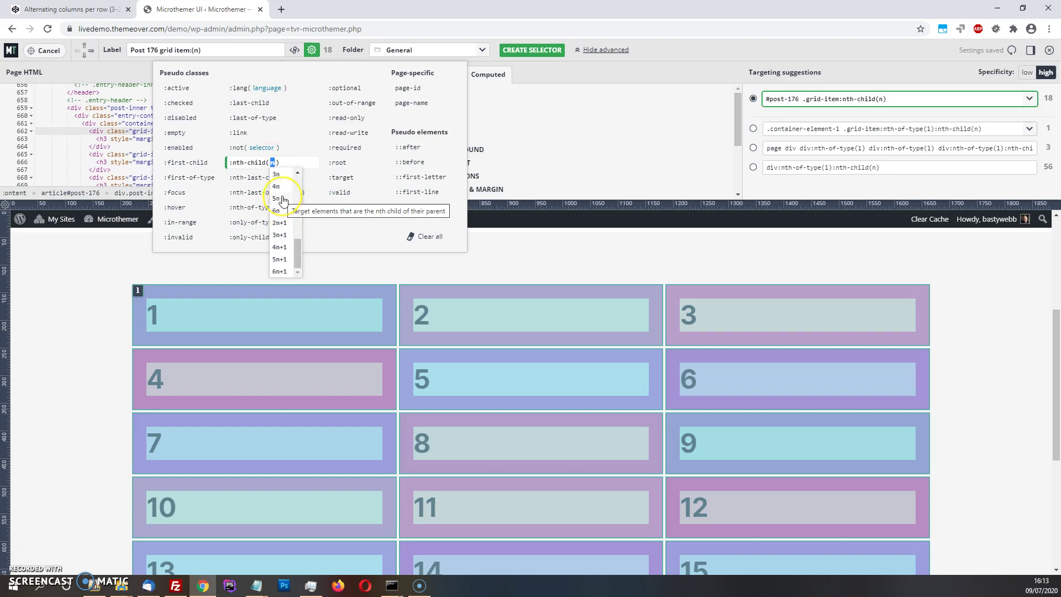
left_click(282, 198)
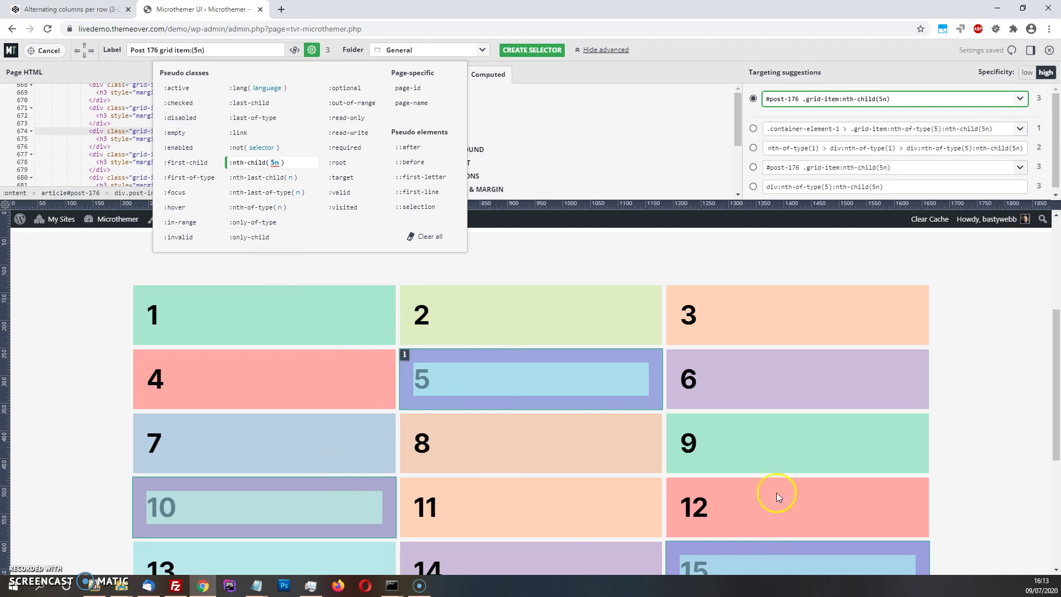
scroll(770, 398, "down", 3)
scroll(780, 355, "up", 2)
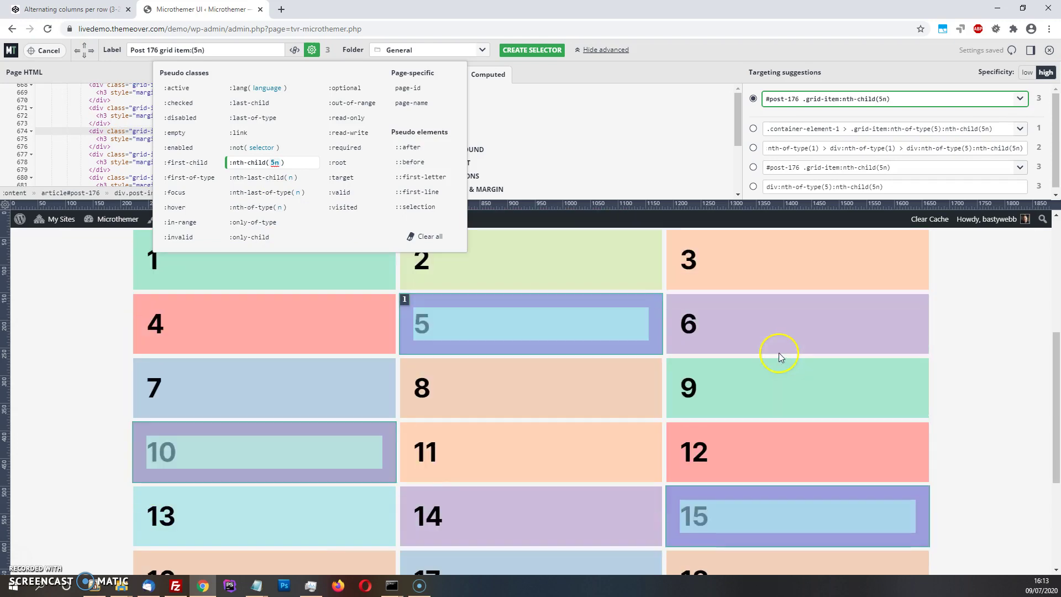
left_click_drag(892, 105, 765, 101)
key("ctrl+c")
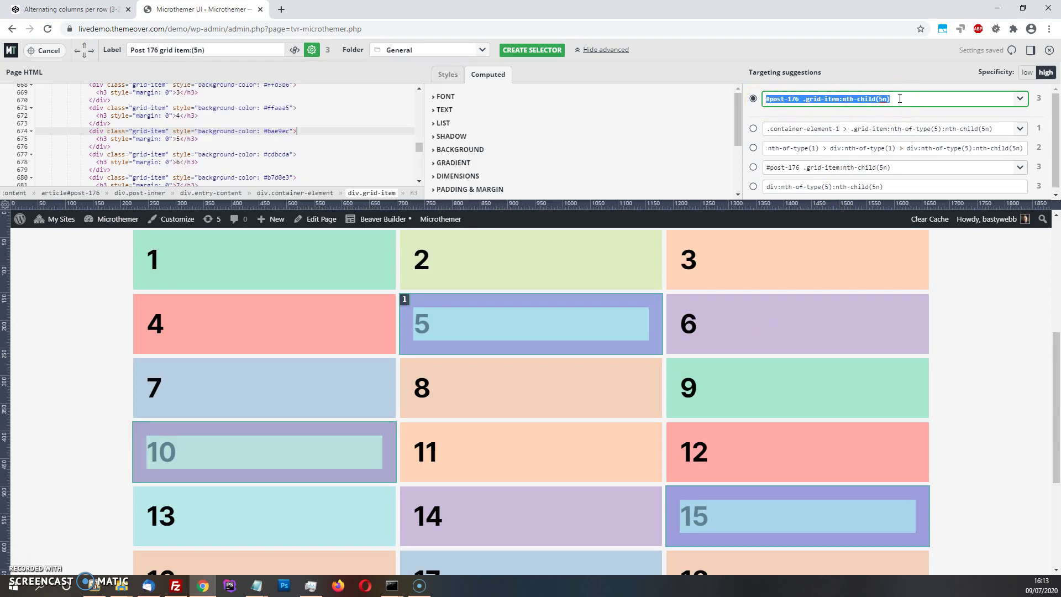
left_click(505, 56)
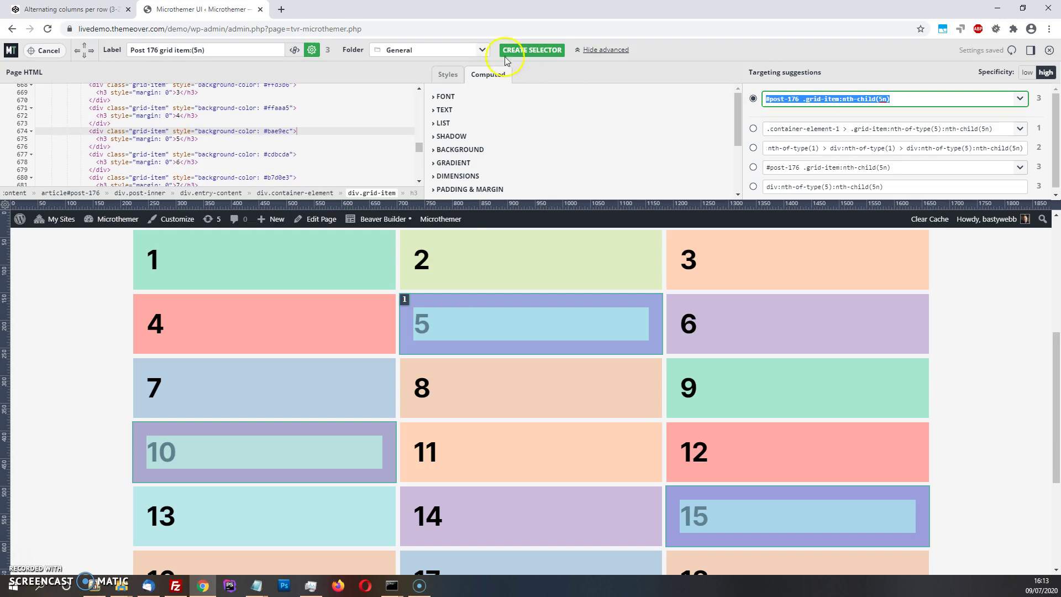
left_click(313, 53)
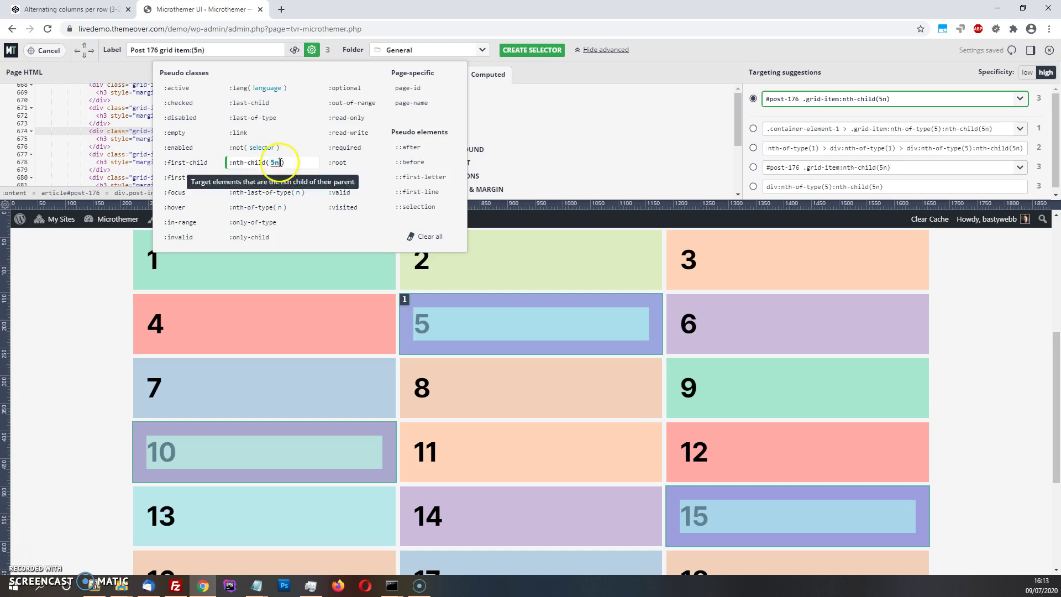
Change the nth-child value to 5n-1 so boxes 4, 9 and 14 are targeted.
left_click(277, 163)
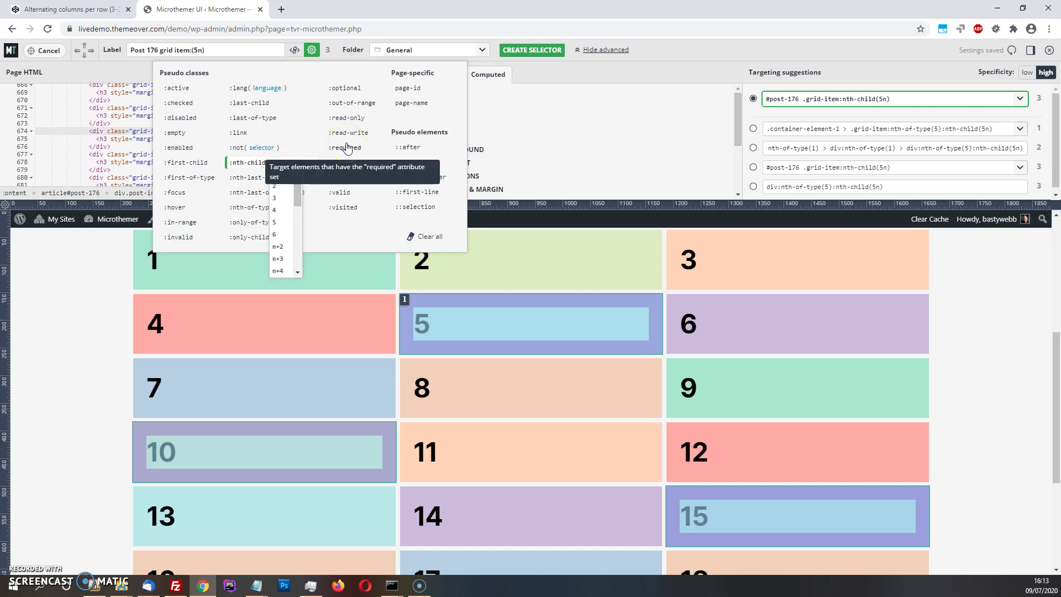
type("-1")
left_click(369, 275)
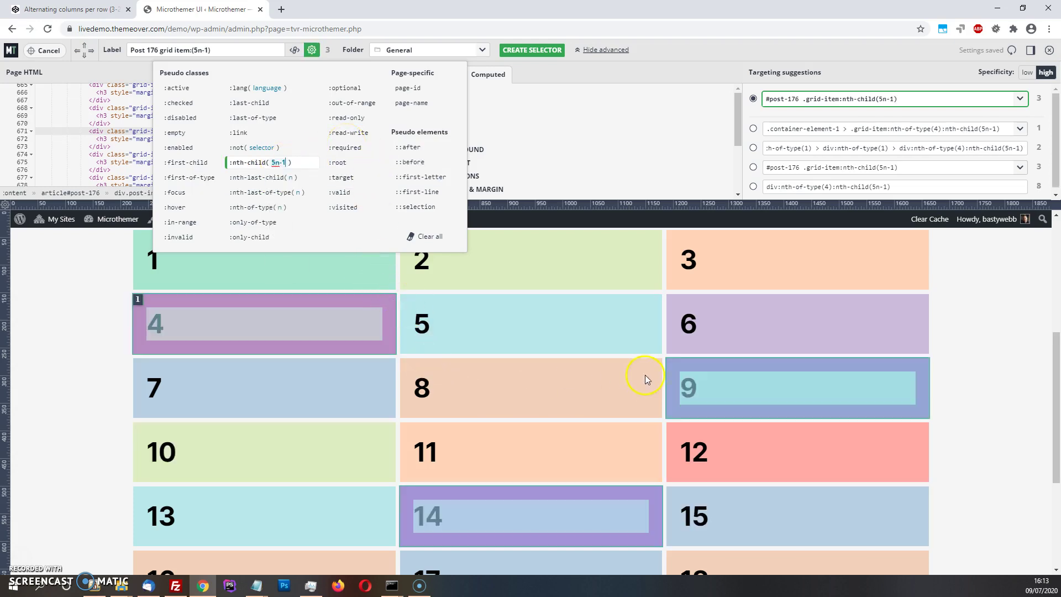
scroll(488, 345, "up", 1)
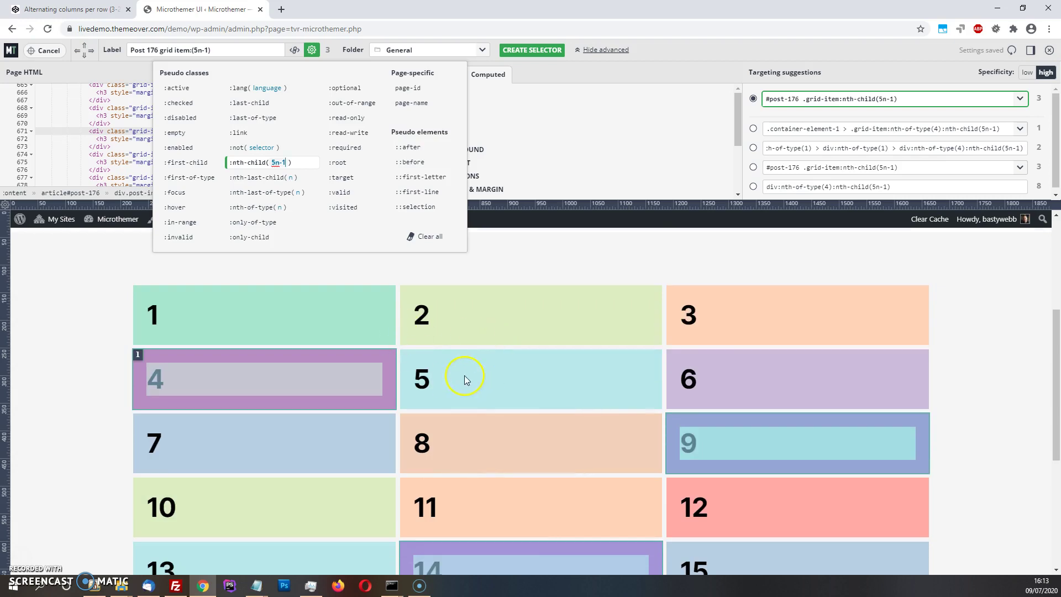
scroll(704, 393, "down", 2)
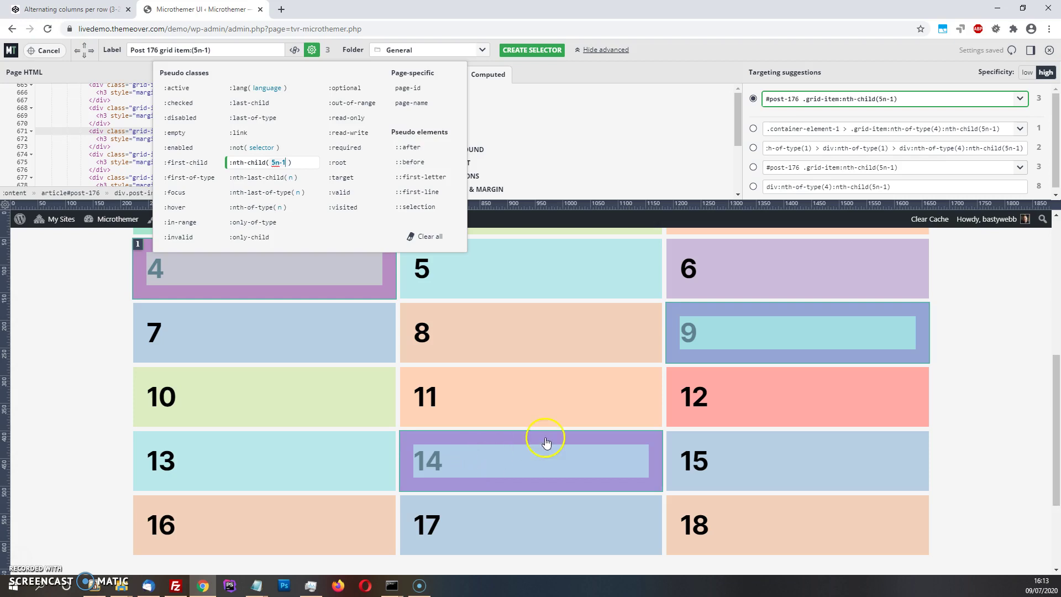
Append a comma and the copied '#post-176 .grid-item:nth-child(5n)' selector to the targeting field.
left_click(913, 100)
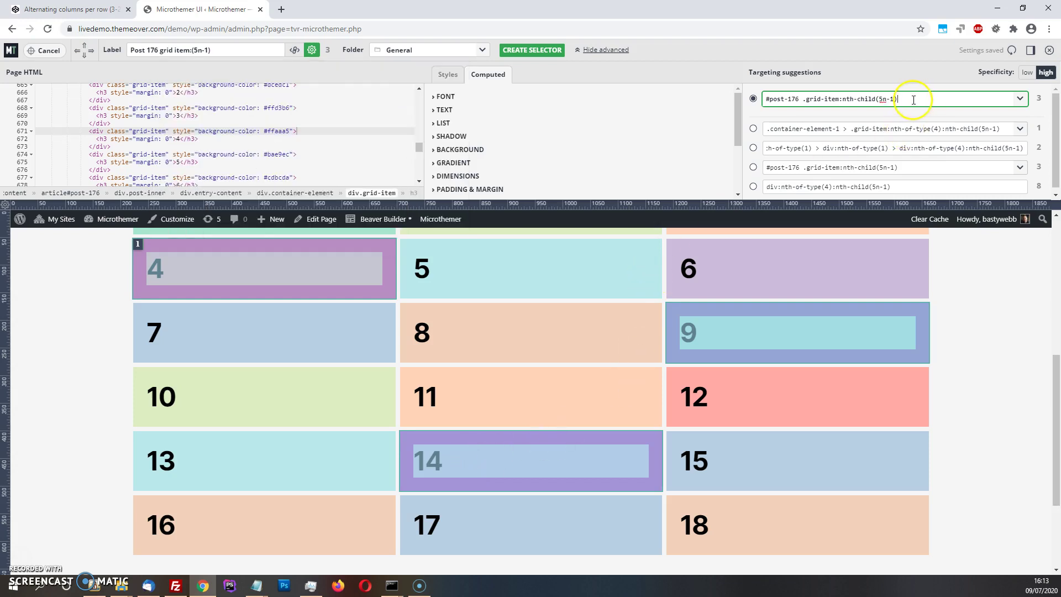
type(",")
key("ctrl+v")
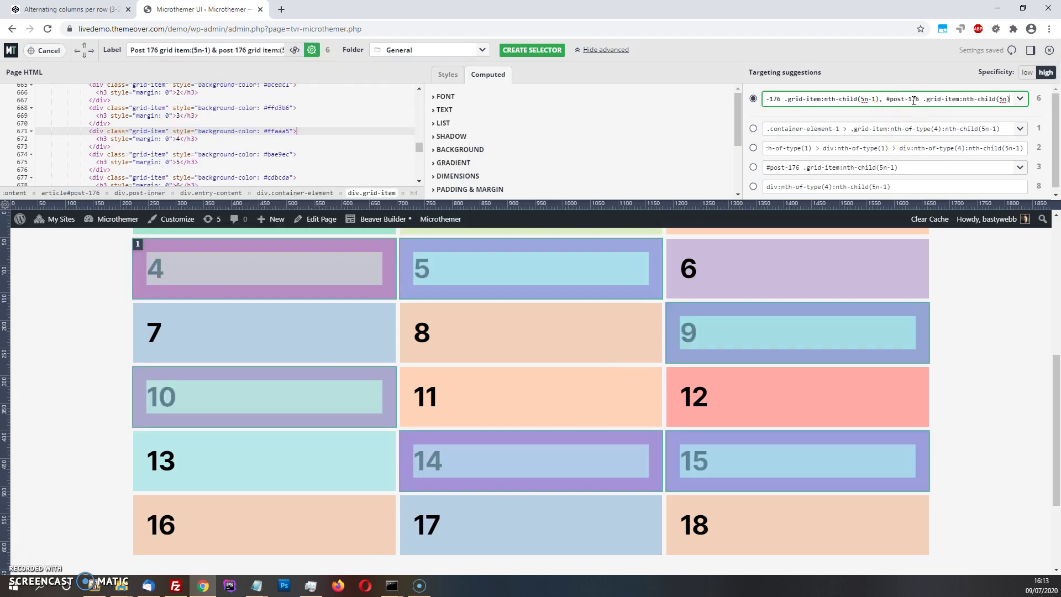
scroll(507, 333, "up", 2)
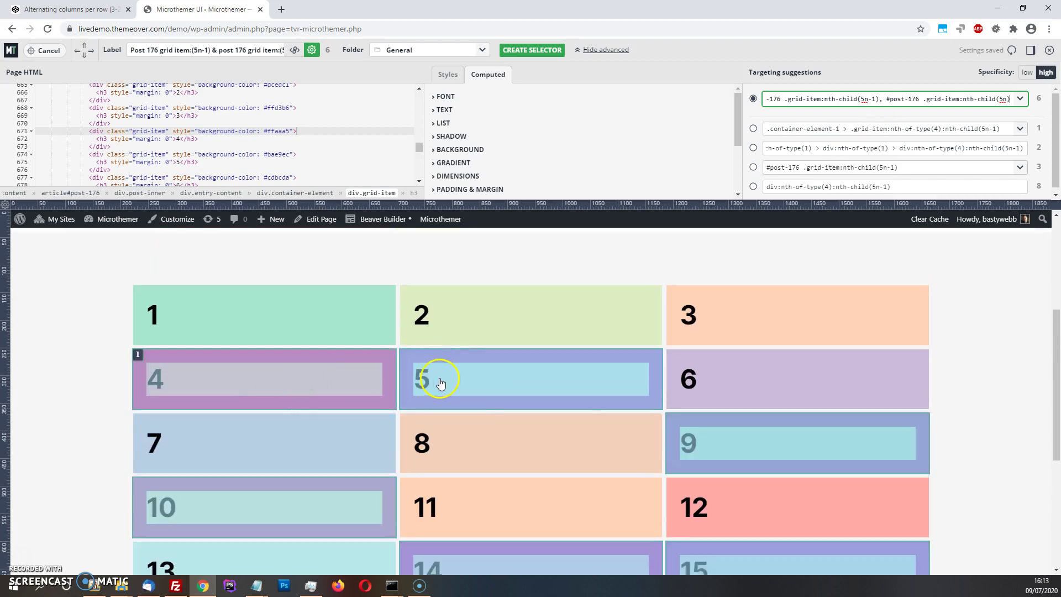
scroll(354, 425, "down", 2)
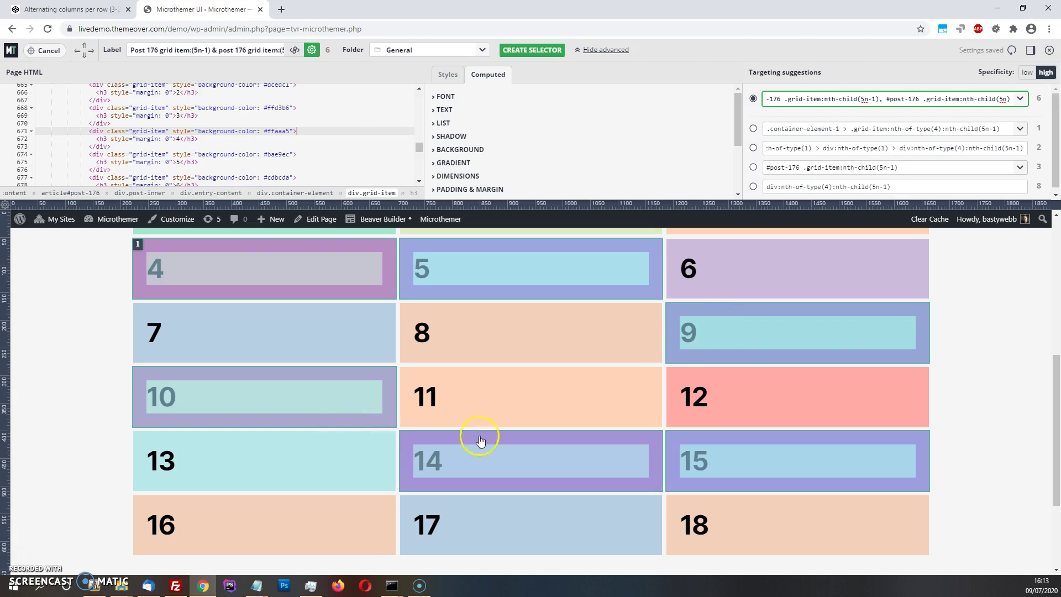
Replace the label with 'Every 4th and 5th item' and create the selector.
triple_click(243, 50)
type("E very")
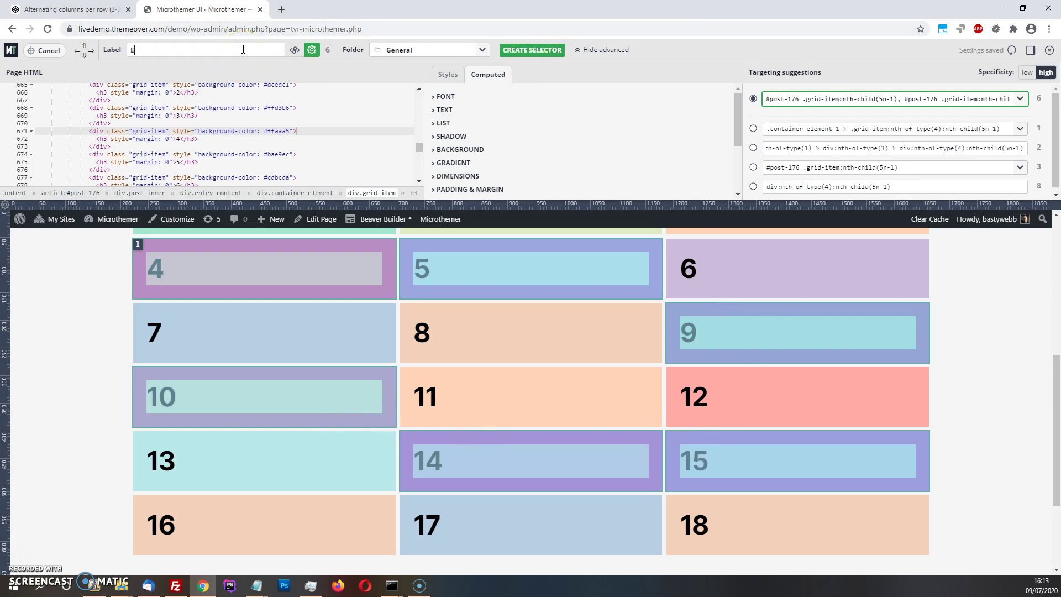
key("BackSpace")
key("BackSpace")
key("BackSpace")
type("ery 4tha")
key("BackSpace")
type("and 5th item")
left_click(521, 52)
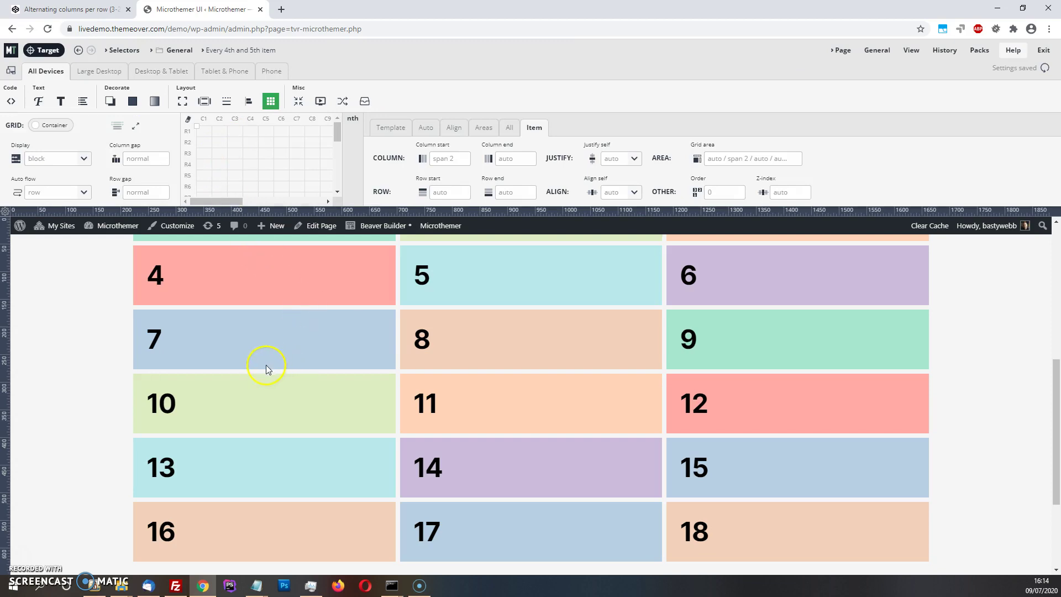
Switch the grid settings to Item and set these boxes' column start to span 3.
left_click(52, 127)
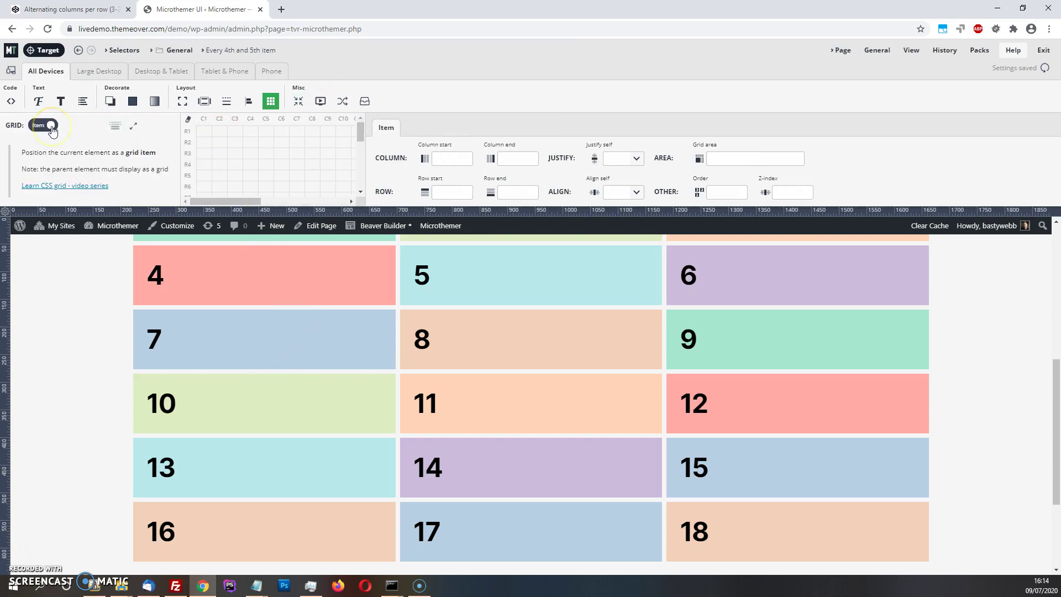
left_click(446, 159)
type("spa")
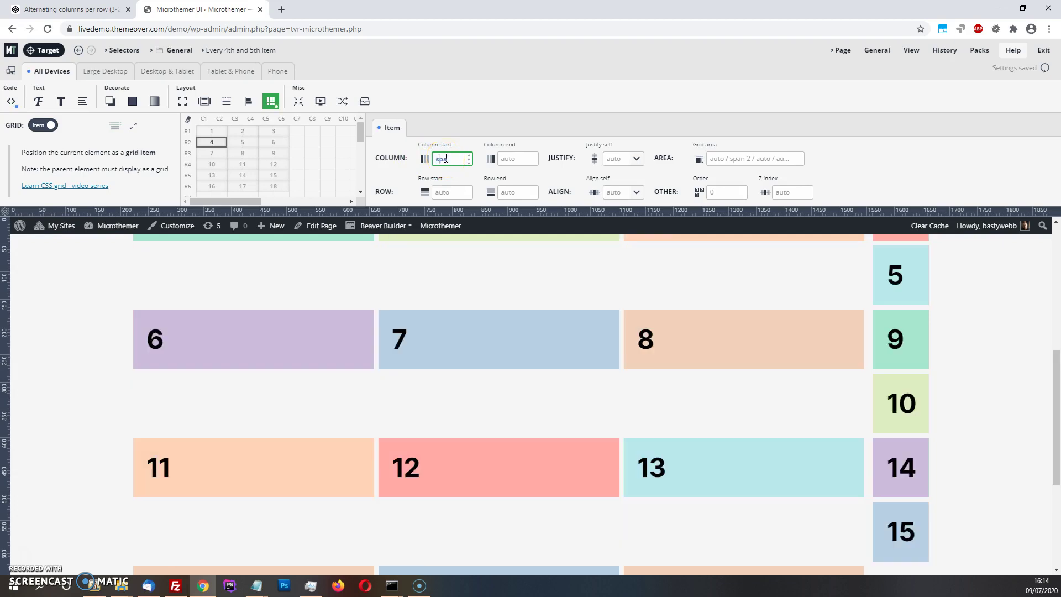
type("n 3")
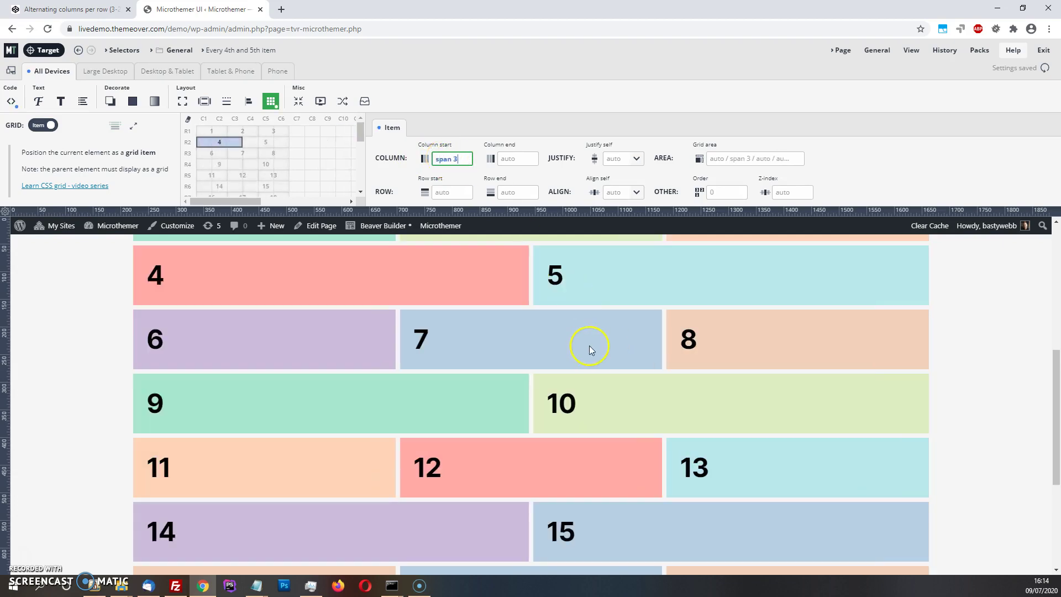
scroll(588, 345, "up", 2)
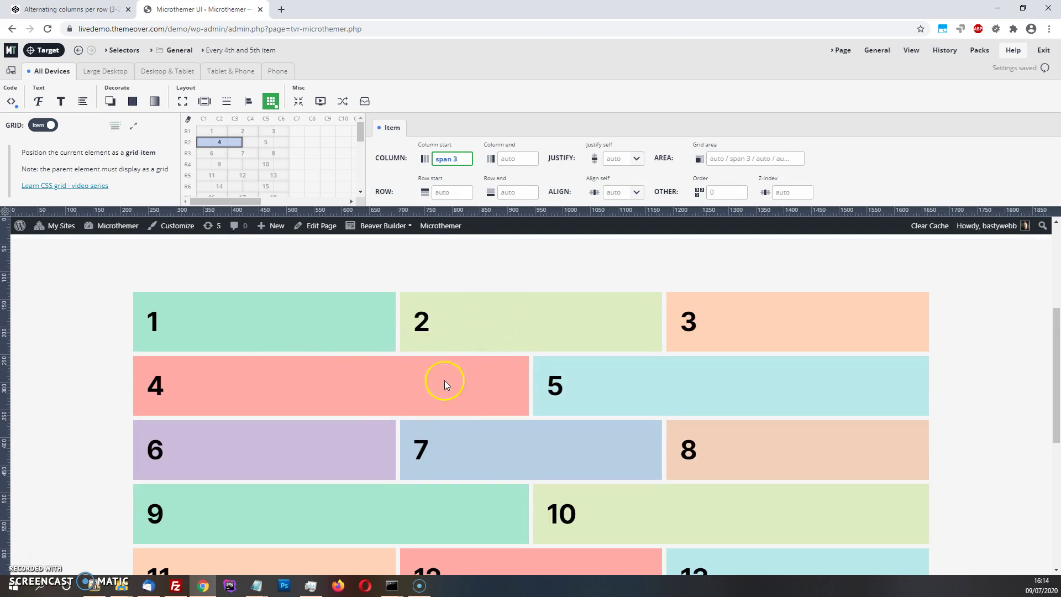
scroll(880, 351, "down", 2)
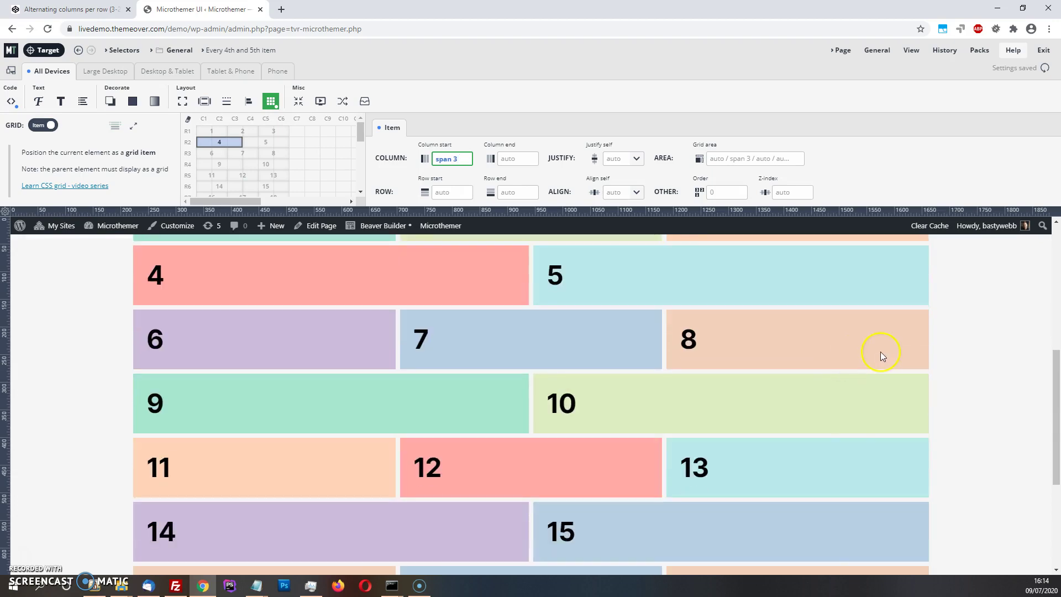
scroll(886, 350, "up", 1)
scroll(863, 338, "down", 3)
scroll(862, 348, "down", 2)
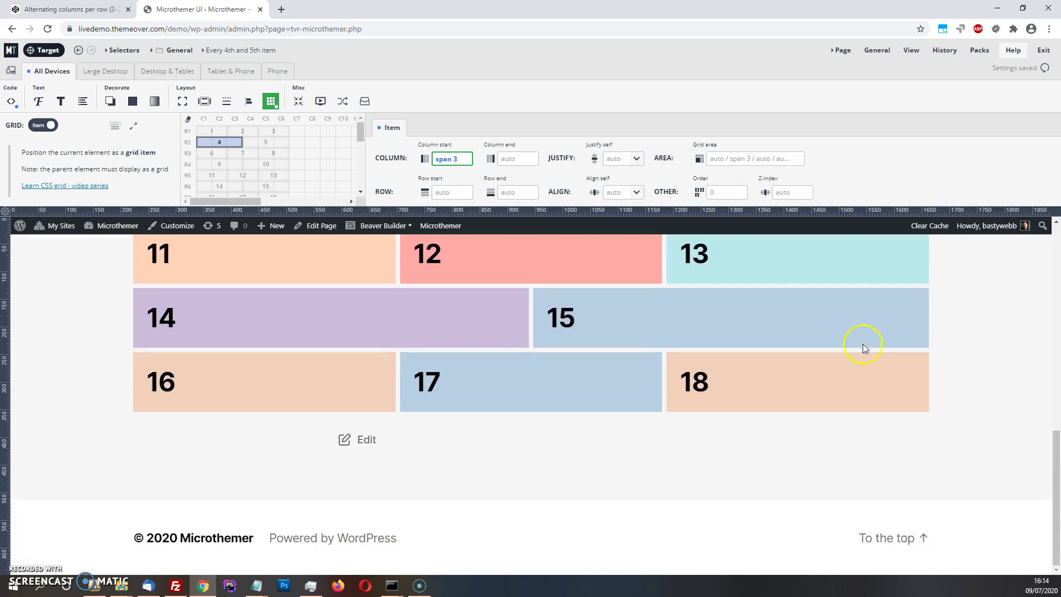
scroll(798, 367, "up", 5)
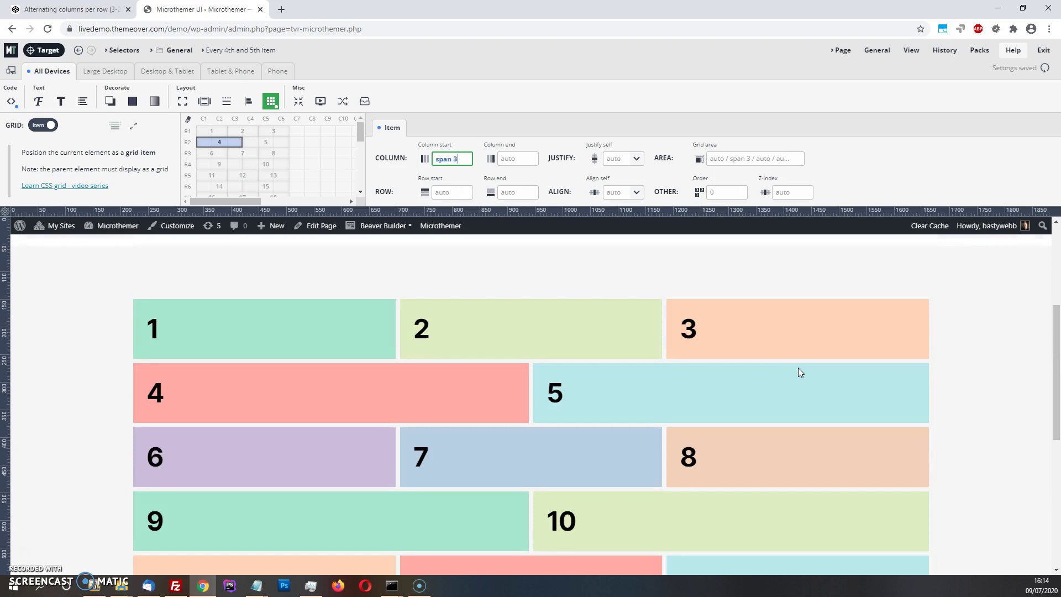